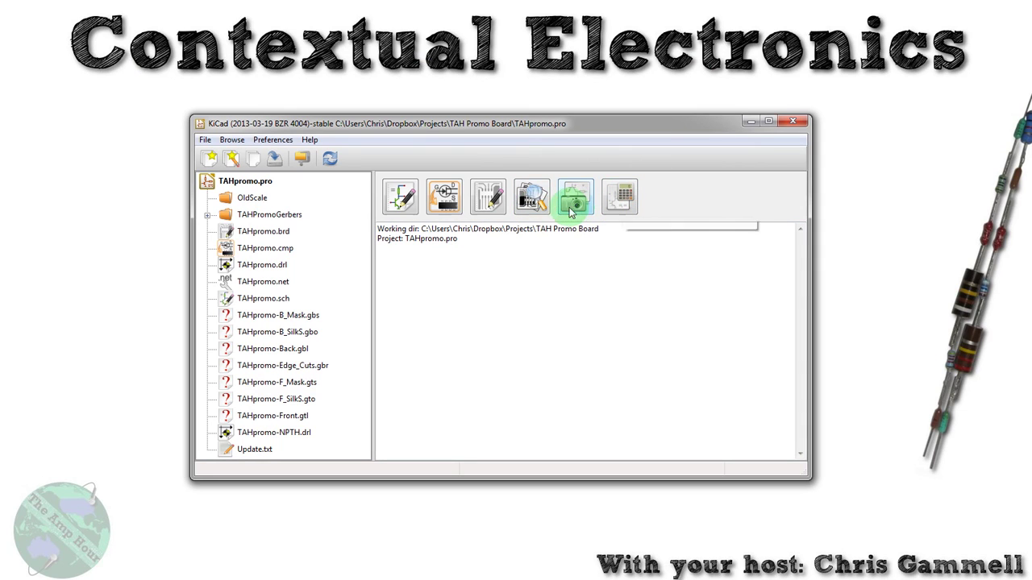
Step: Start loading Gerber files with the Load Gerber file button on the top toolbar
{"action": "left_click", "coordinate": [532, 200]}
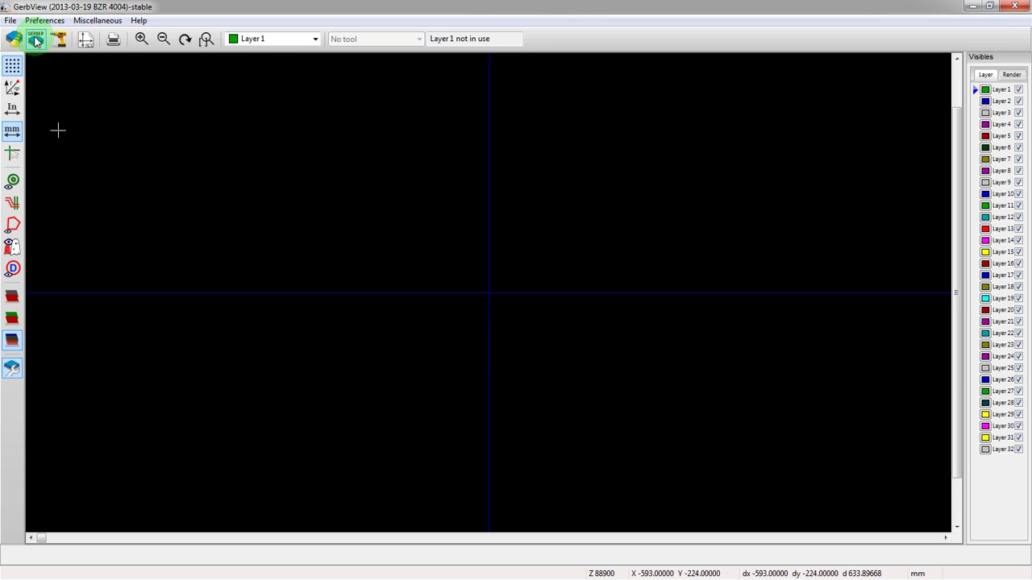
Step: Open the TAHPromoGerbers folder and select all seven .pho Gerber files
{"action": "left_click", "coordinate": [35, 41]}
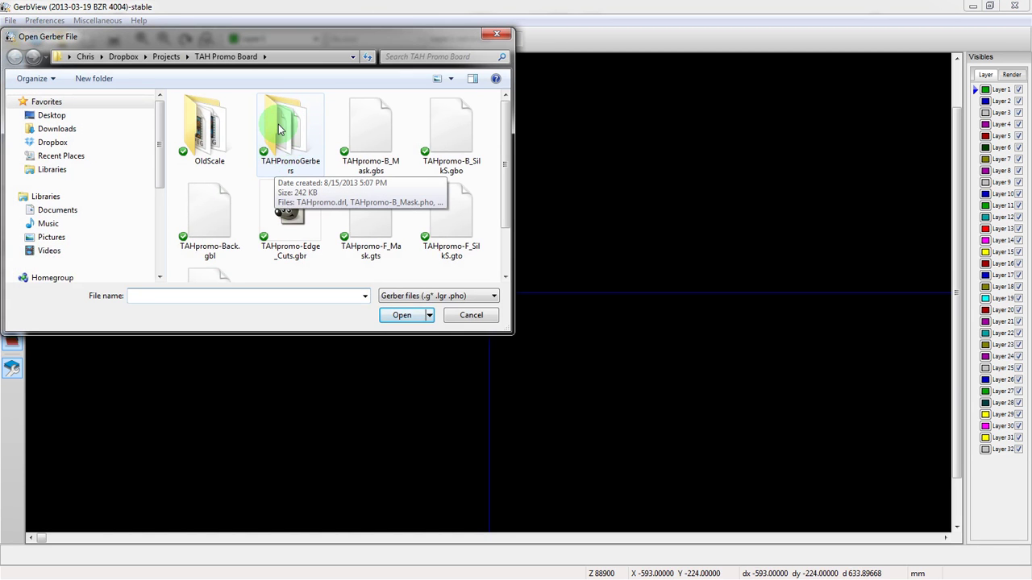
{"action": "double_click", "coordinate": [281, 129]}
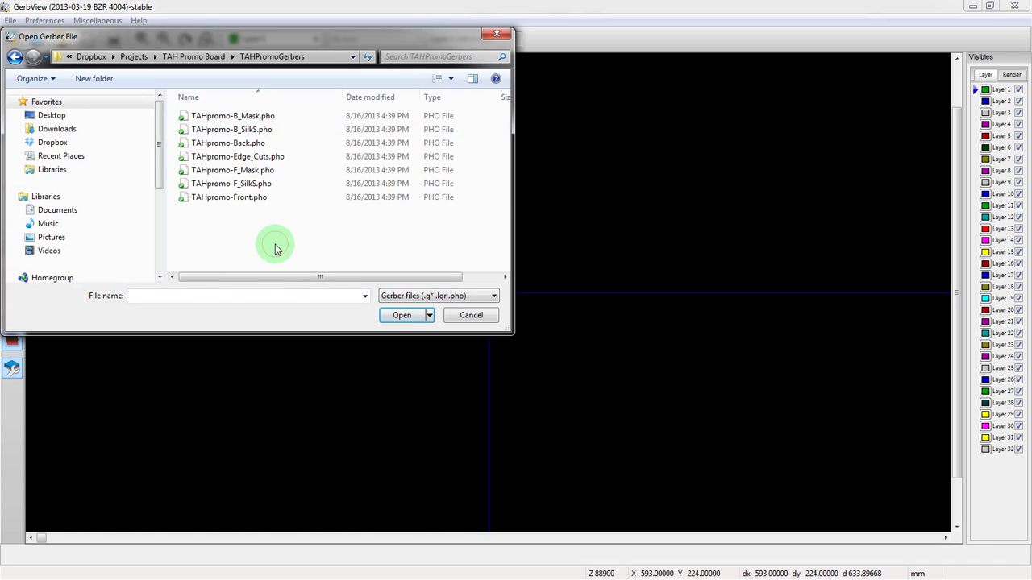
{"action": "left_click_drag", "start_coordinate": [274, 249], "coordinate": [201, 114]}
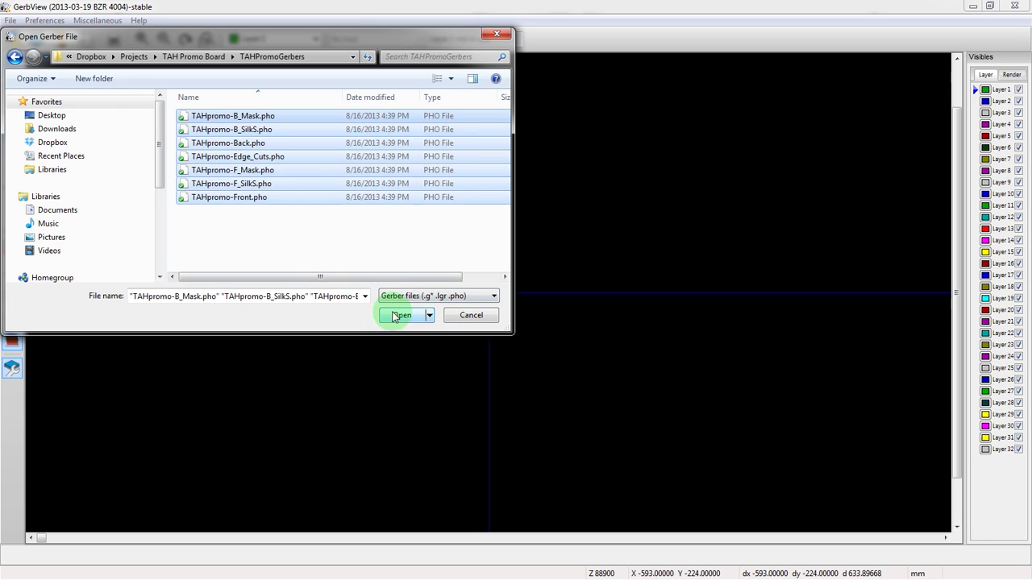
{"action": "left_click", "coordinate": [399, 315]}
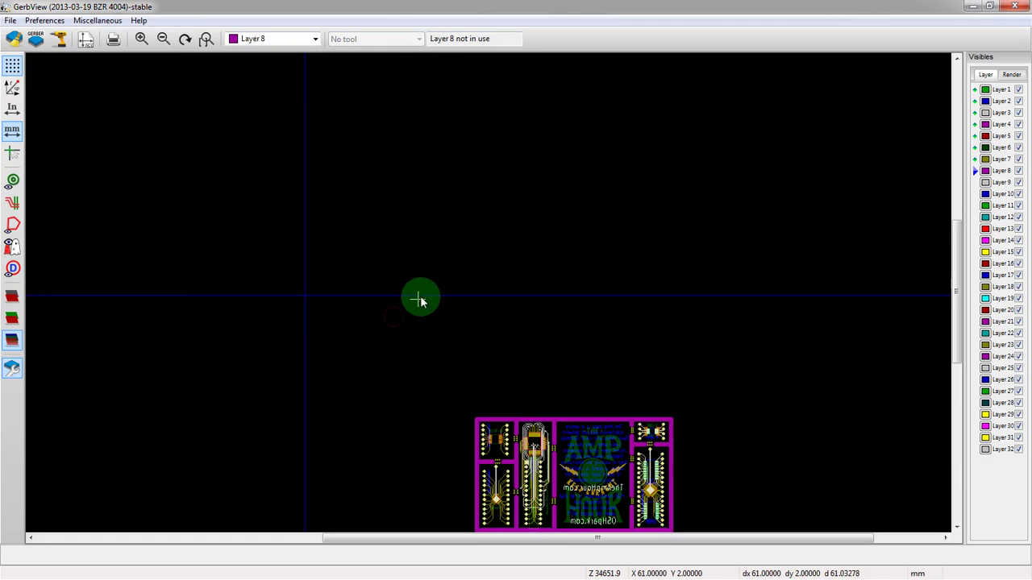
{"action": "scroll", "coordinate": [425, 298], "scroll_direction": "down", "scroll_amount": 1}
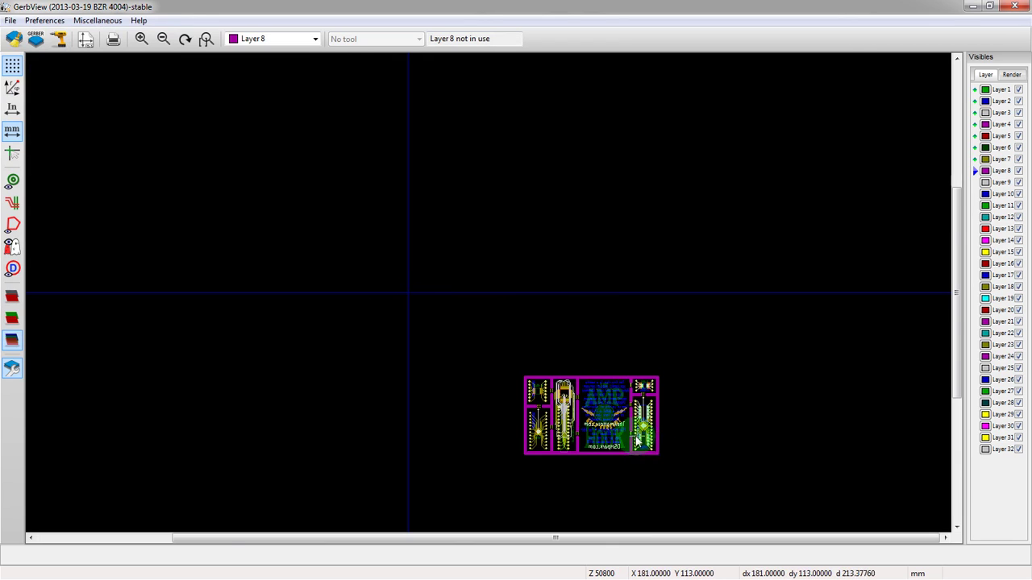
{"action": "scroll", "coordinate": [636, 440], "scroll_direction": "up", "scroll_amount": 2}
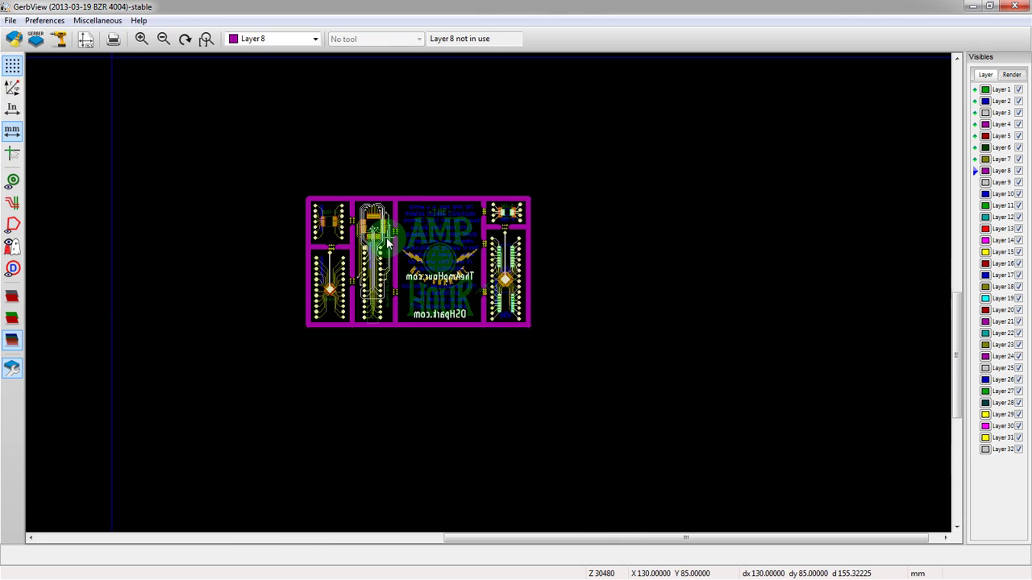
{"action": "scroll", "coordinate": [387, 241], "scroll_direction": "up", "scroll_amount": 2}
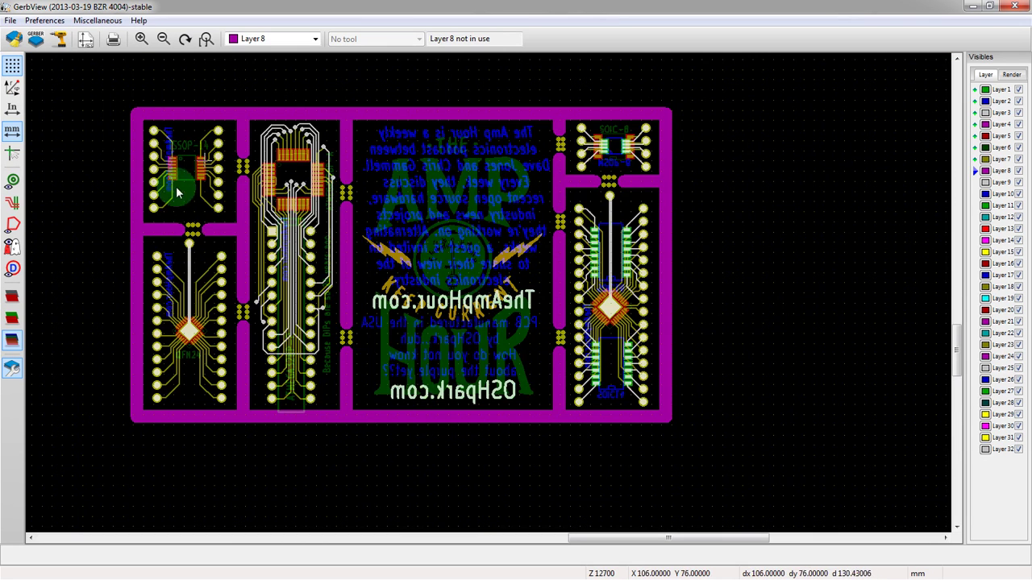
{"action": "scroll", "coordinate": [579, 364], "scroll_direction": "down", "scroll_amount": 1}
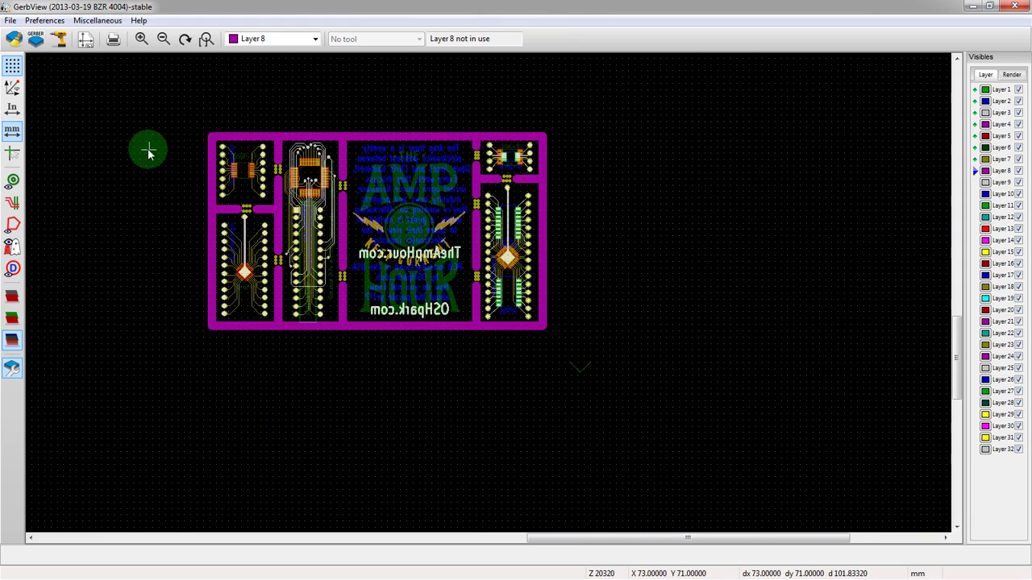
{"action": "scroll", "coordinate": [149, 153], "scroll_direction": "up", "scroll_amount": 1}
{"action": "scroll", "coordinate": [494, 295], "scroll_direction": "down", "scroll_amount": 2}
{"action": "scroll", "coordinate": [491, 295], "scroll_direction": "up", "scroll_amount": 1}
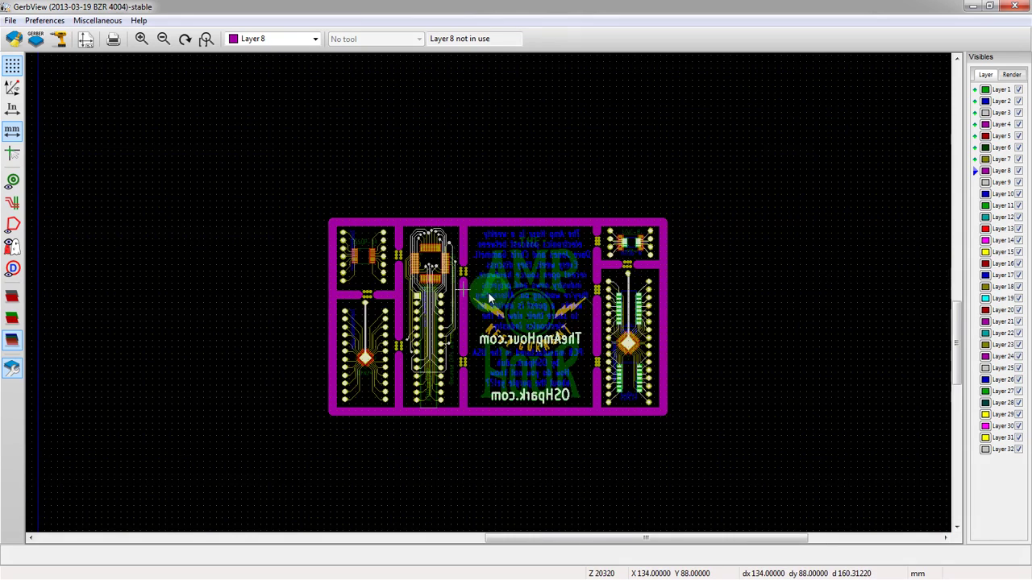
{"action": "scroll", "coordinate": [488, 299], "scroll_direction": "up", "scroll_amount": 1}
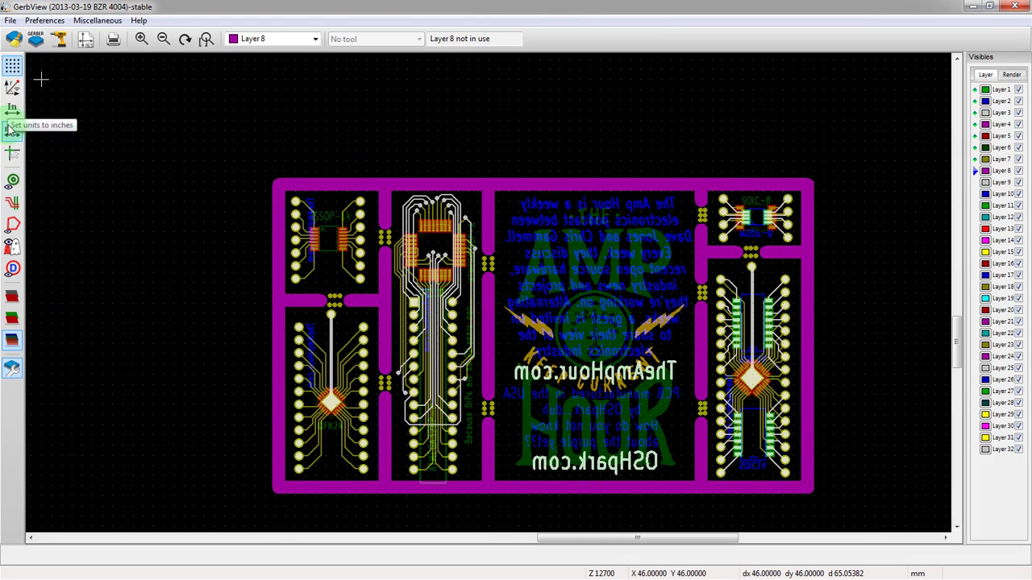
Step: Turn the full-window crosshair on, then off again
{"action": "left_click", "coordinate": [11, 154]}
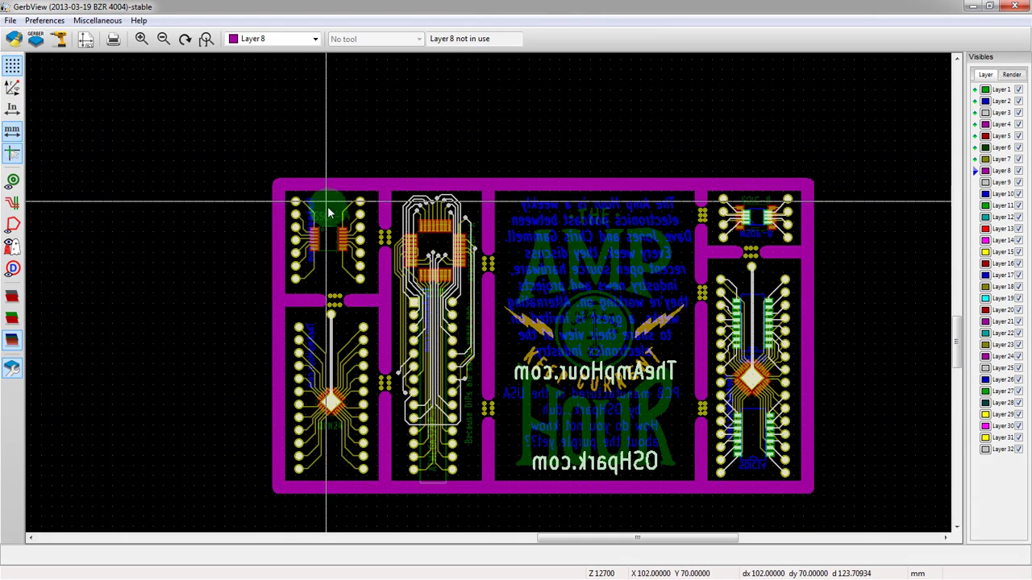
{"action": "left_click", "coordinate": [76, 177]}
{"action": "left_click", "coordinate": [14, 153]}
{"action": "scroll", "coordinate": [272, 352], "scroll_direction": "up", "scroll_amount": 3}
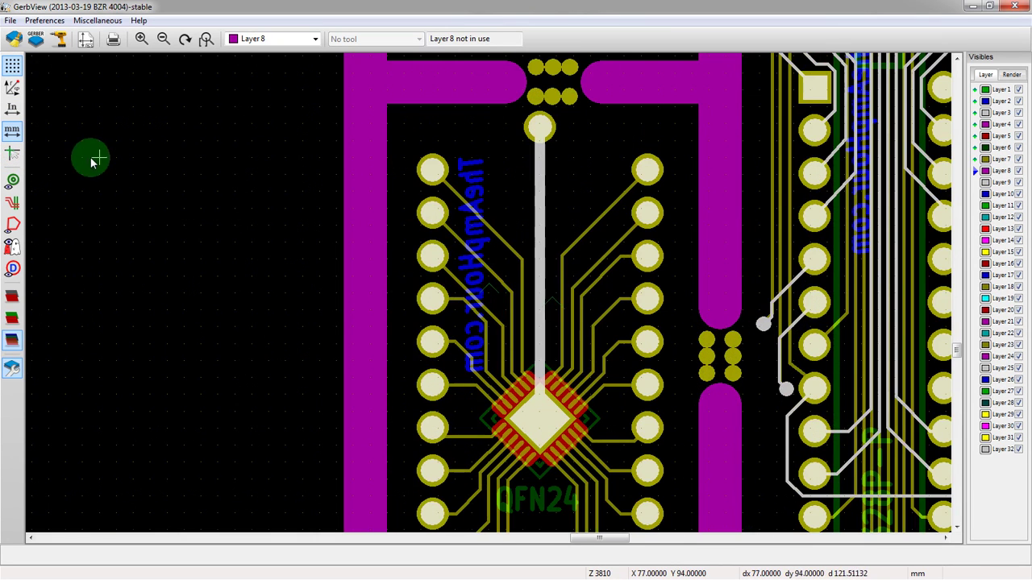
Step: Preview pads/spots and lines/tracks as outlines, then restore both to filled
{"action": "left_click", "coordinate": [12, 180]}
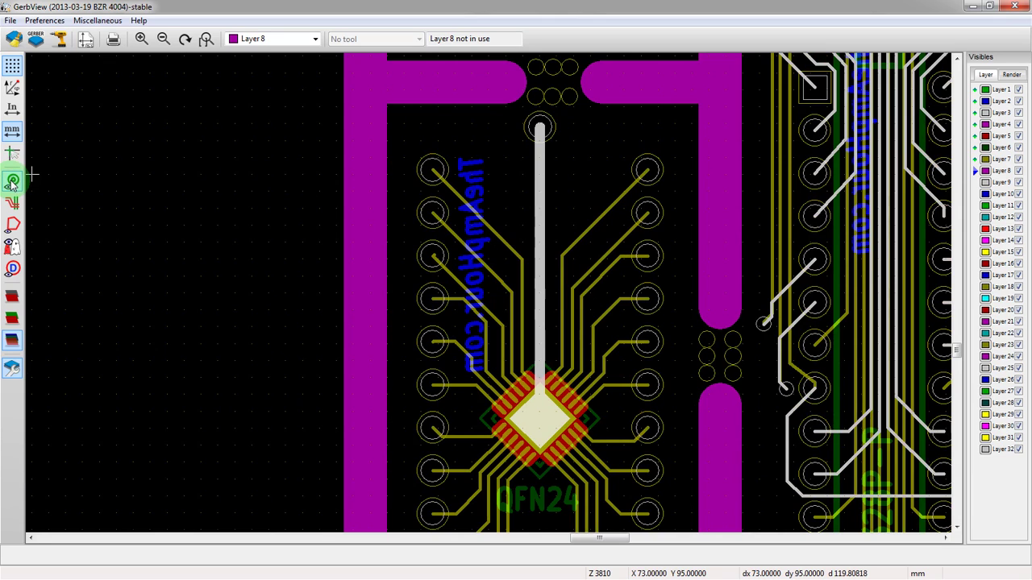
{"action": "left_click", "coordinate": [12, 181]}
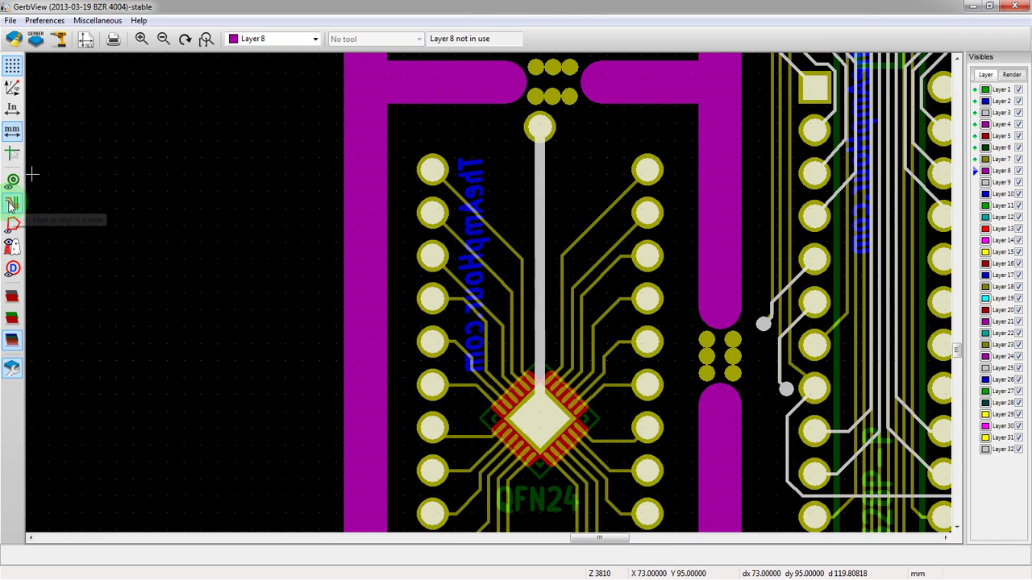
{"action": "left_click", "coordinate": [12, 206]}
{"action": "scroll", "coordinate": [488, 291], "scroll_direction": "up", "scroll_amount": 2}
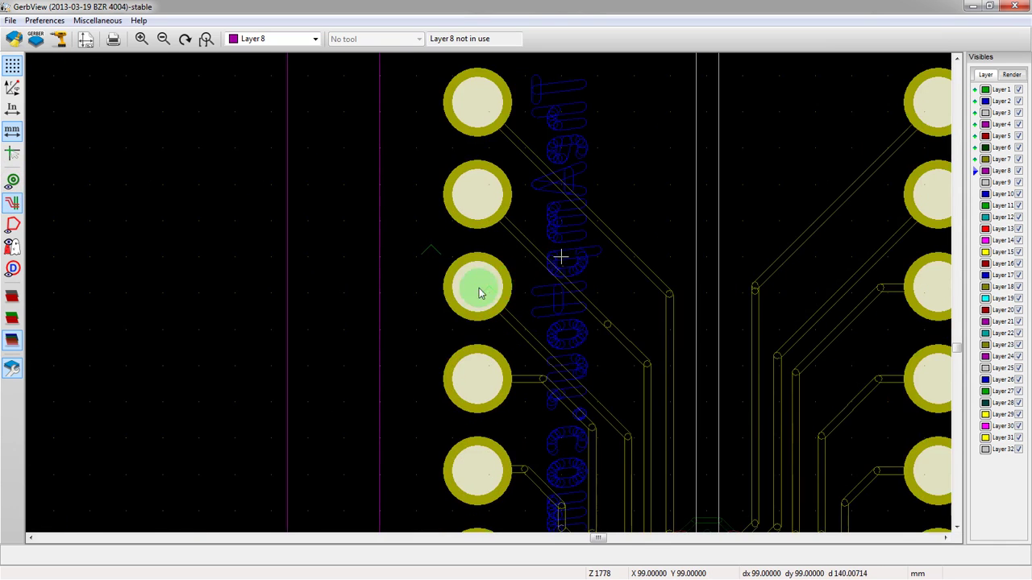
{"action": "left_click", "coordinate": [10, 206]}
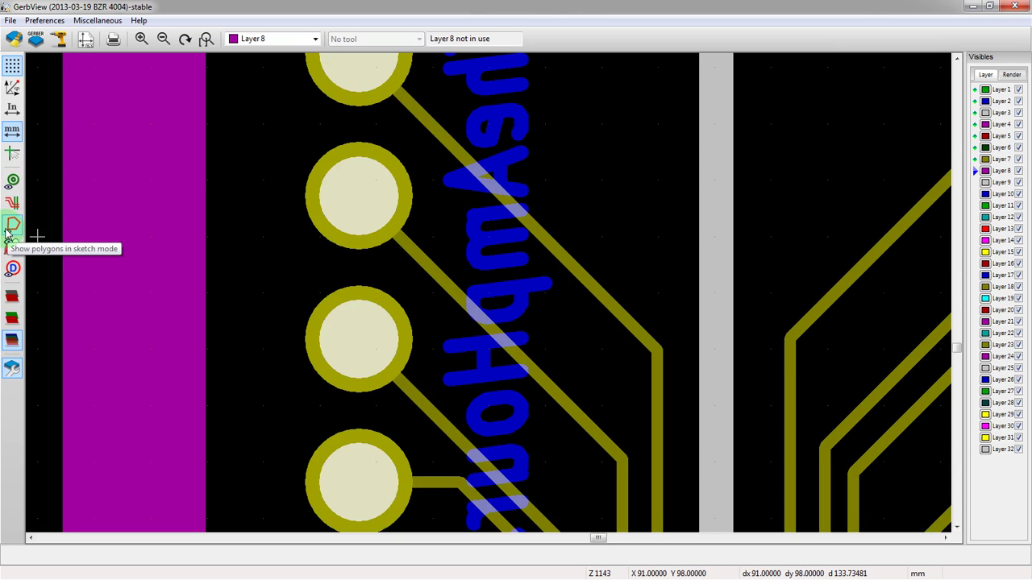
{"action": "scroll", "coordinate": [486, 294], "scroll_direction": "down", "scroll_amount": 3}
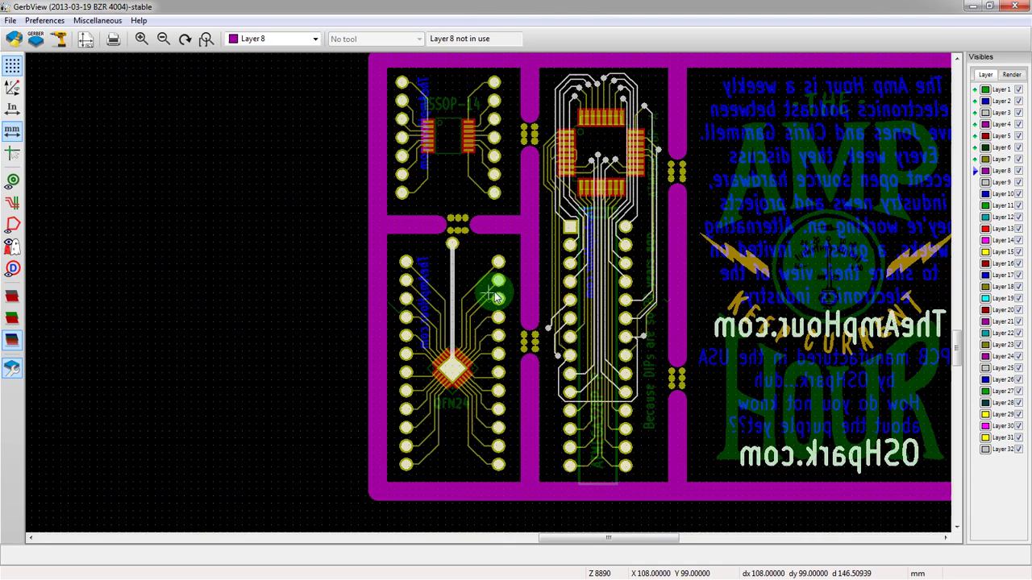
{"action": "scroll", "coordinate": [495, 298], "scroll_direction": "down", "scroll_amount": 1}
{"action": "scroll", "coordinate": [492, 294], "scroll_direction": "up", "scroll_amount": 2}
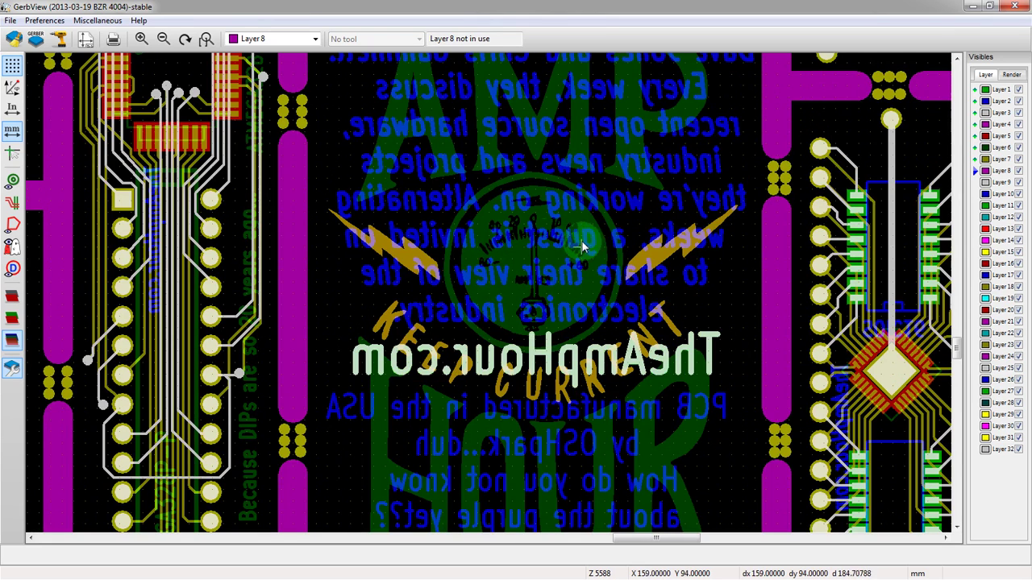
Step: Show polygons such as the logo as outlines, then switch them back to filled
{"action": "left_click", "coordinate": [12, 226]}
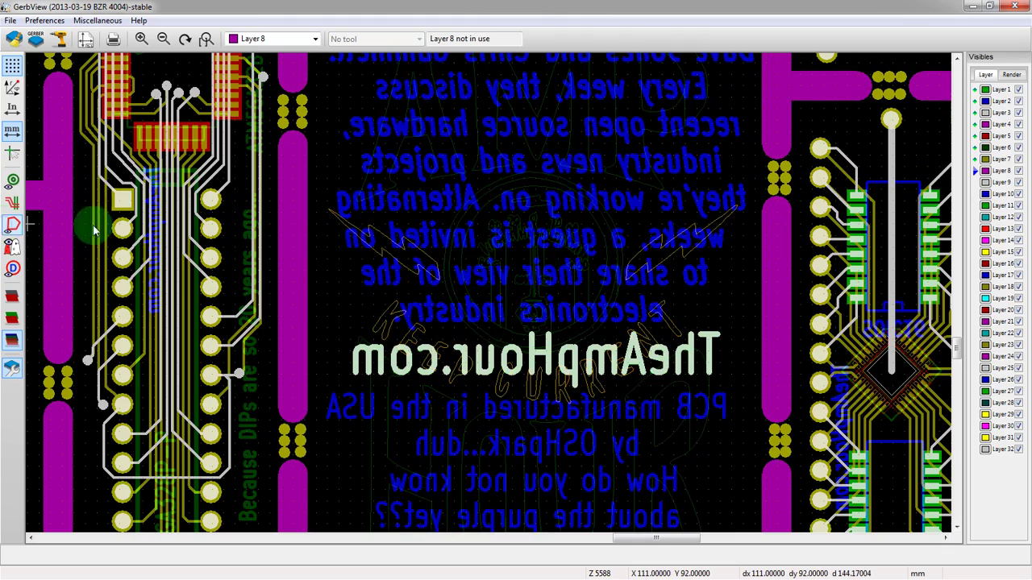
{"action": "scroll", "coordinate": [488, 298], "scroll_direction": "up", "scroll_amount": 2}
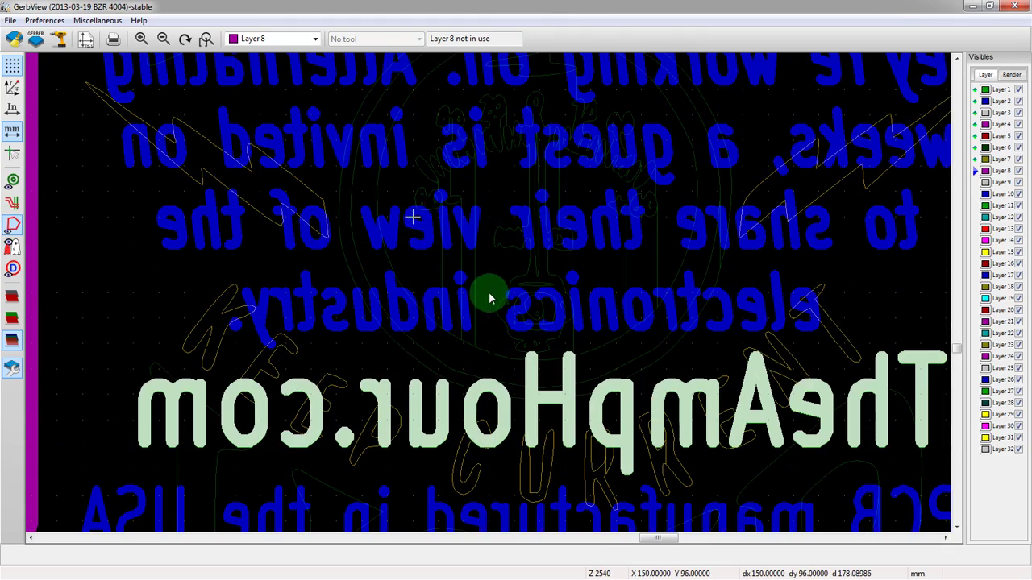
{"action": "key", "text": "Home"}
{"action": "left_click", "coordinate": [12, 226]}
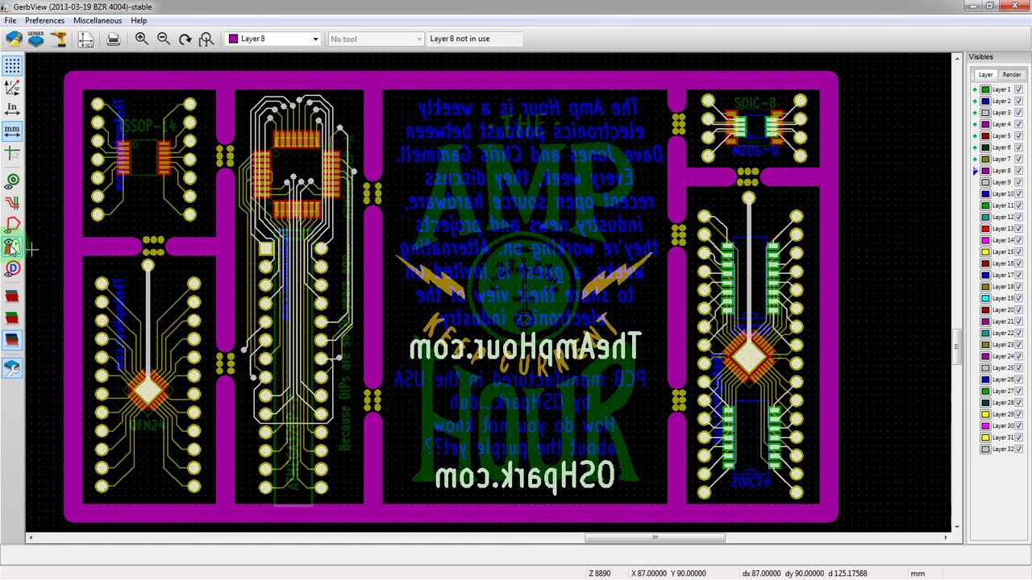
{"action": "scroll", "coordinate": [140, 291], "scroll_direction": "down", "scroll_amount": 1}
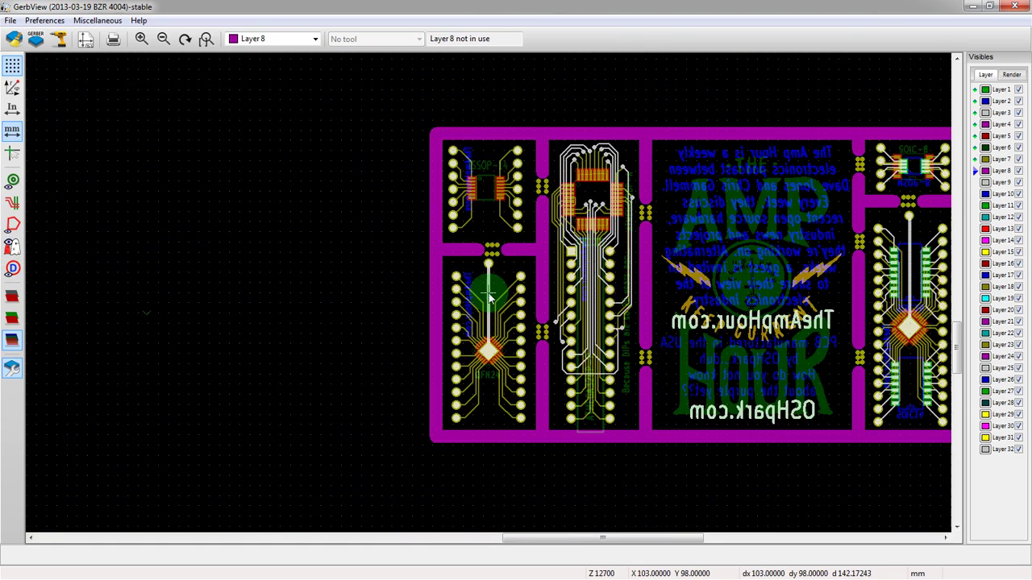
{"action": "scroll", "coordinate": [705, 298], "scroll_direction": "up", "scroll_amount": 1}
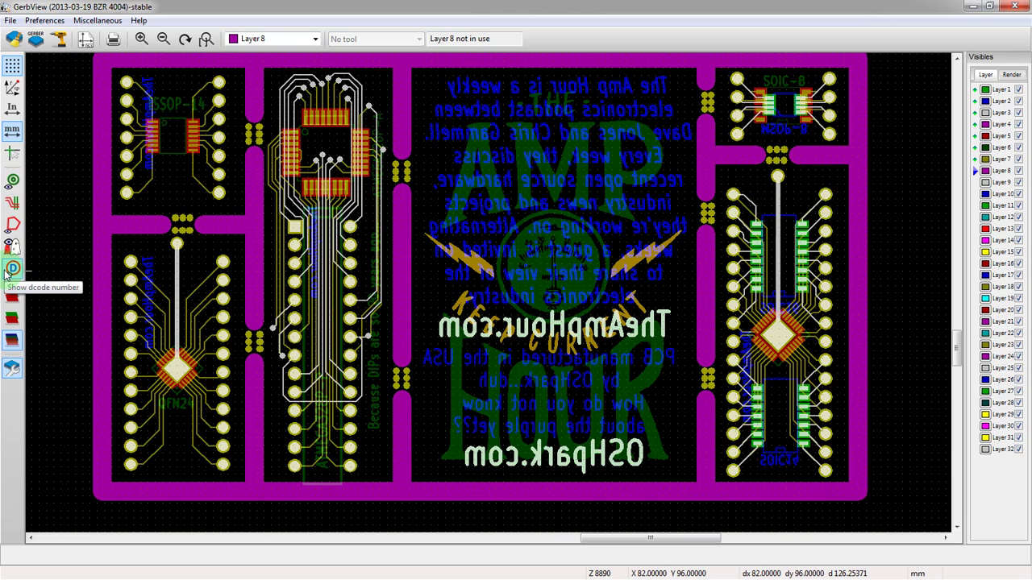
{"action": "scroll", "coordinate": [490, 298], "scroll_direction": "down", "scroll_amount": 2}
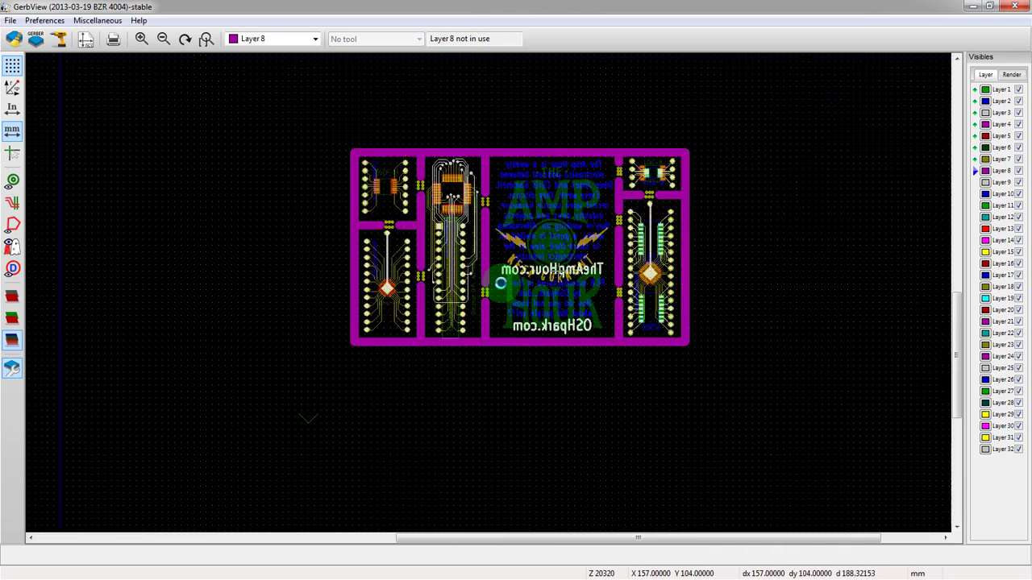
{"action": "scroll", "coordinate": [490, 299], "scroll_direction": "up", "scroll_amount": 2}
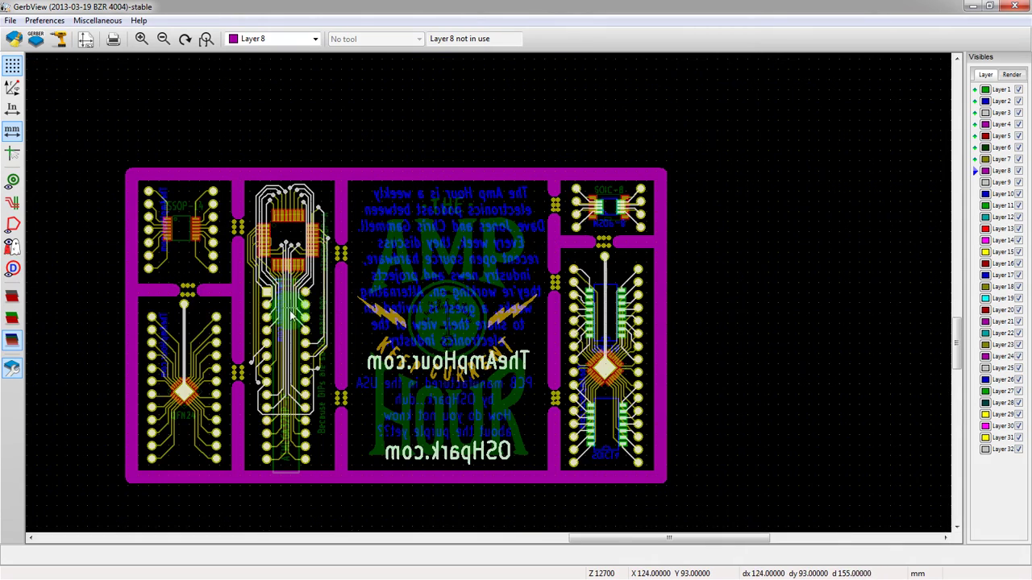
{"action": "scroll", "coordinate": [245, 331], "scroll_direction": "up", "scroll_amount": 1}
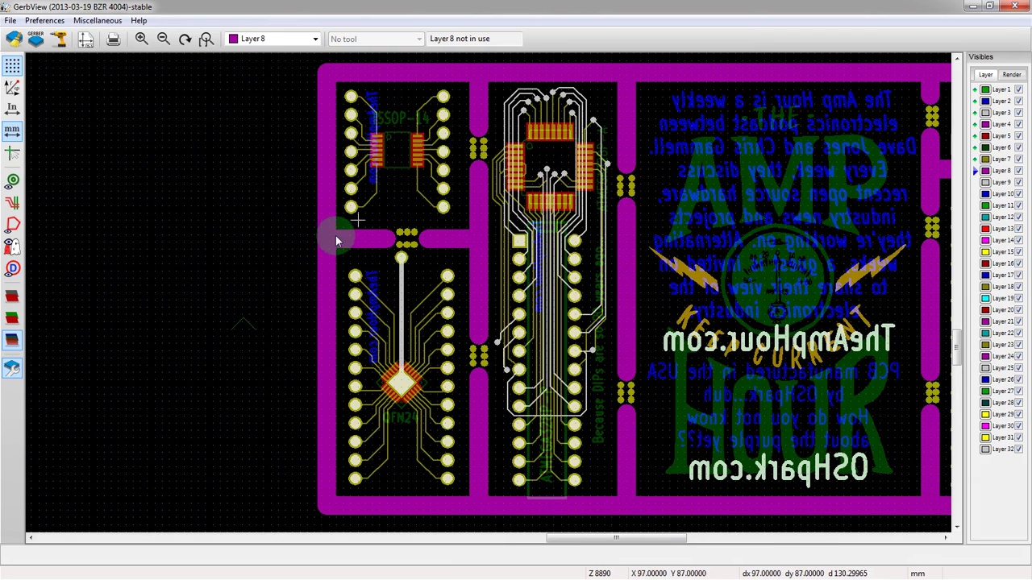
{"action": "left_click", "coordinate": [14, 268]}
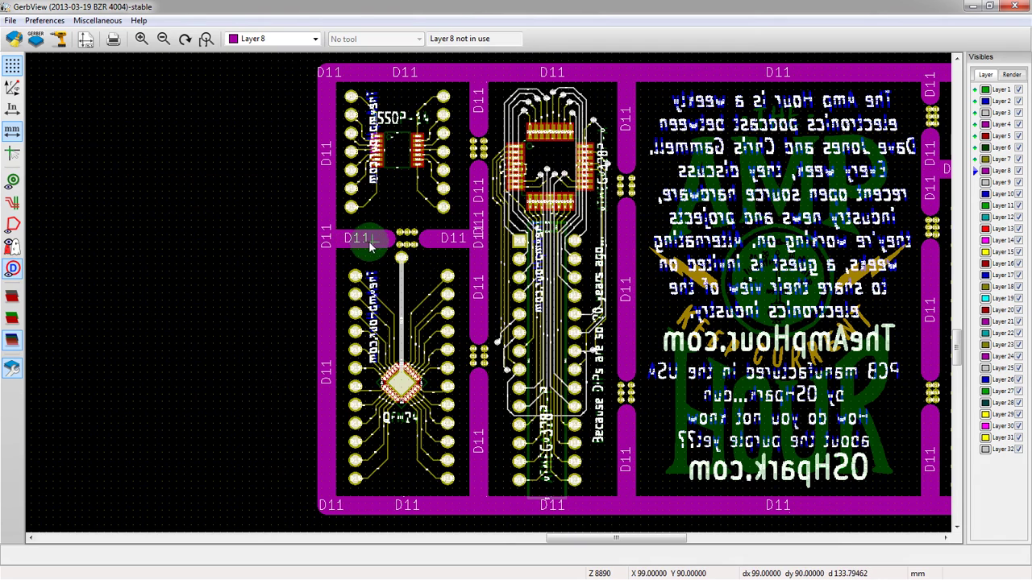
{"action": "scroll", "coordinate": [362, 247], "scroll_direction": "up", "scroll_amount": 1}
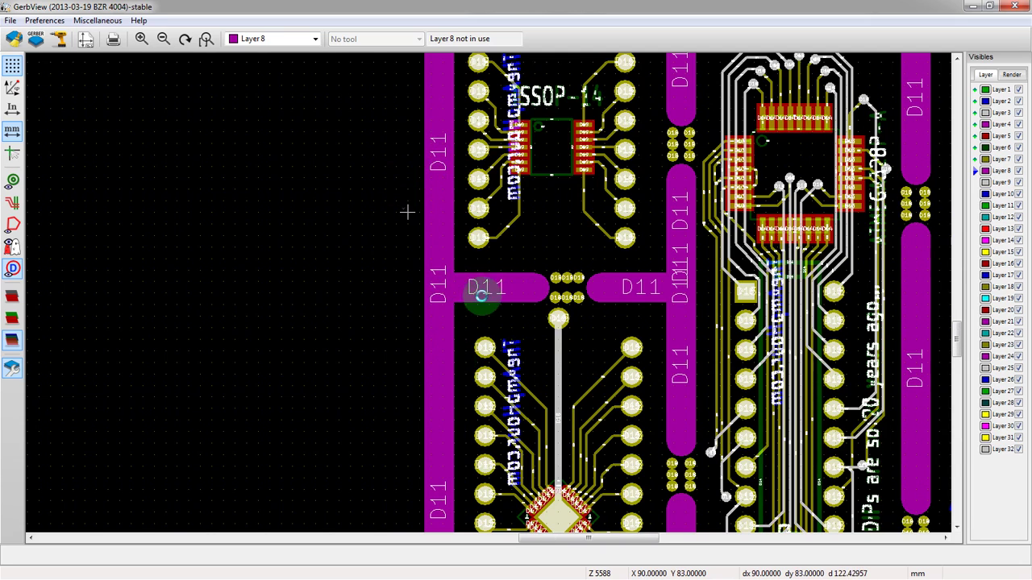
{"action": "scroll", "coordinate": [487, 316], "scroll_direction": "down", "scroll_amount": 1}
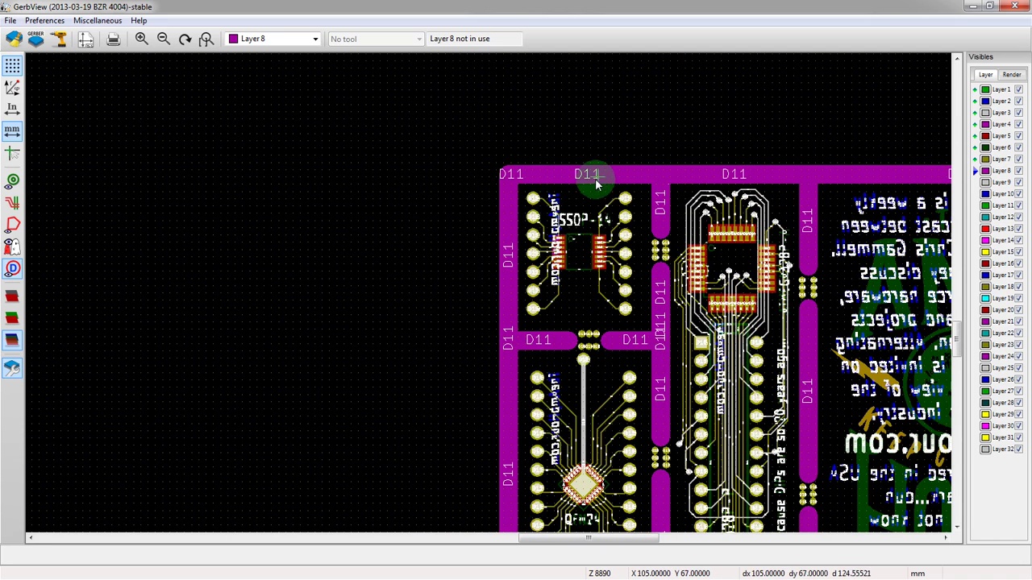
{"action": "scroll", "coordinate": [488, 297], "scroll_direction": "down", "scroll_amount": 2}
{"action": "scroll", "coordinate": [487, 297], "scroll_direction": "up", "scroll_amount": 2}
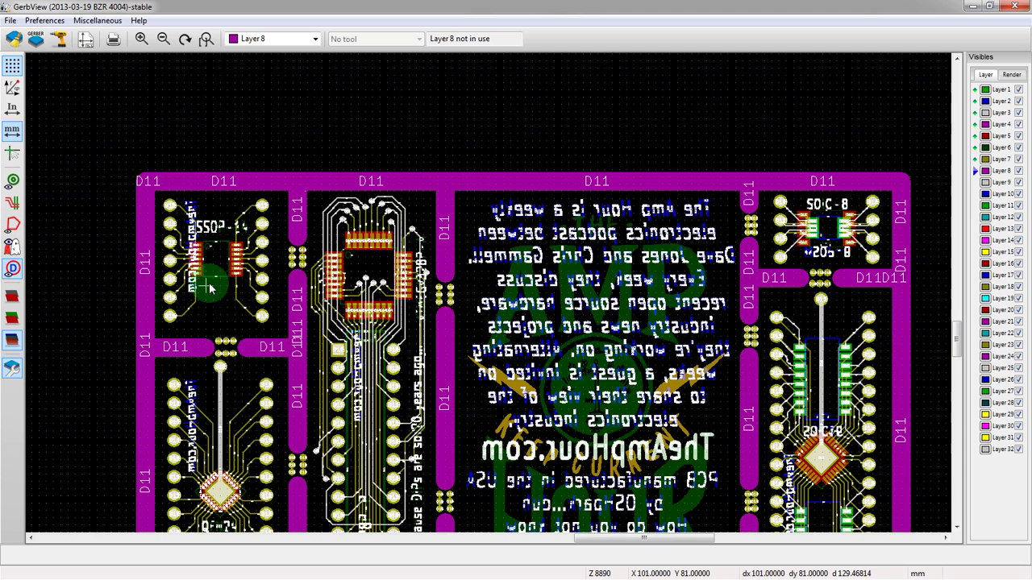
{"action": "scroll", "coordinate": [214, 288], "scroll_direction": "up", "scroll_amount": 2}
{"action": "scroll", "coordinate": [487, 295], "scroll_direction": "up", "scroll_amount": 1}
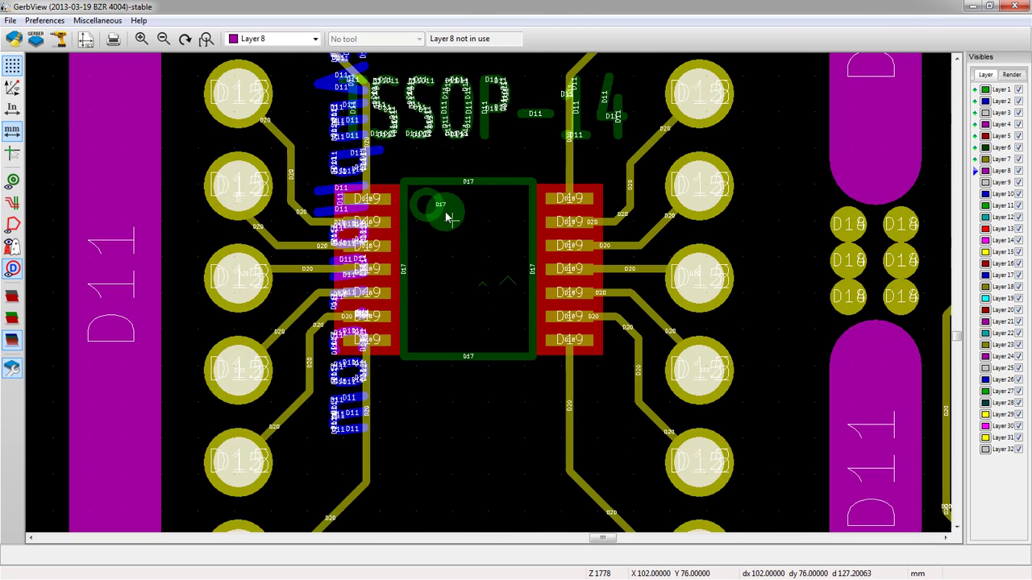
{"action": "scroll", "coordinate": [488, 299], "scroll_direction": "up", "scroll_amount": 2}
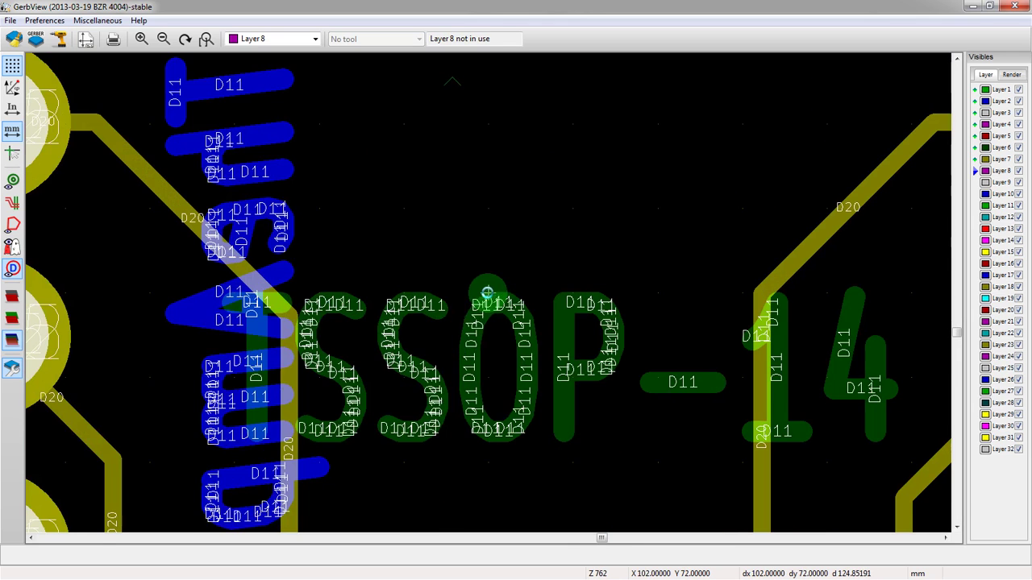
{"action": "scroll", "coordinate": [487, 294], "scroll_direction": "up", "scroll_amount": 1}
{"action": "scroll", "coordinate": [487, 294], "scroll_direction": "down", "scroll_amount": 3}
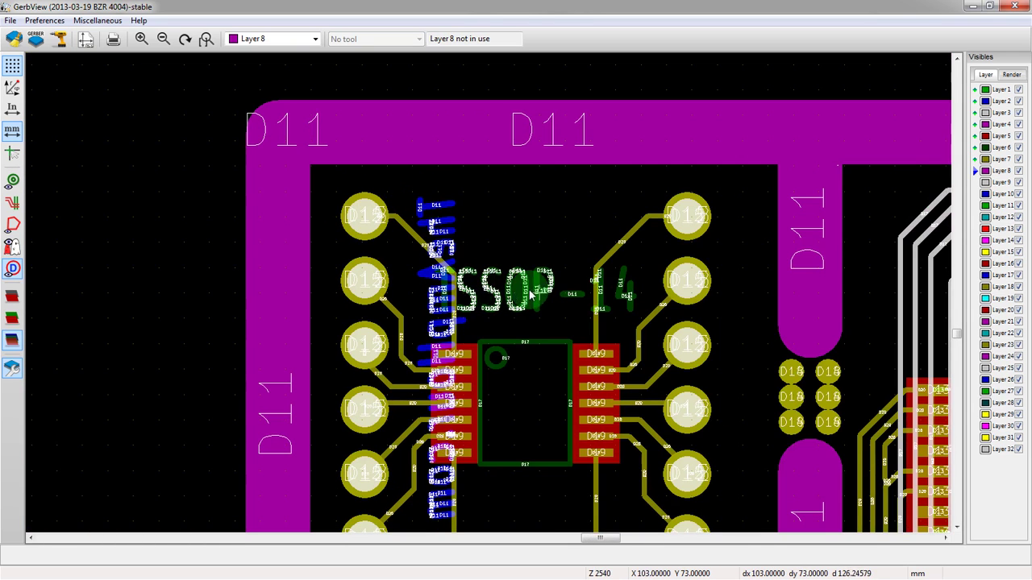
{"action": "scroll", "coordinate": [492, 294], "scroll_direction": "down", "scroll_amount": 2}
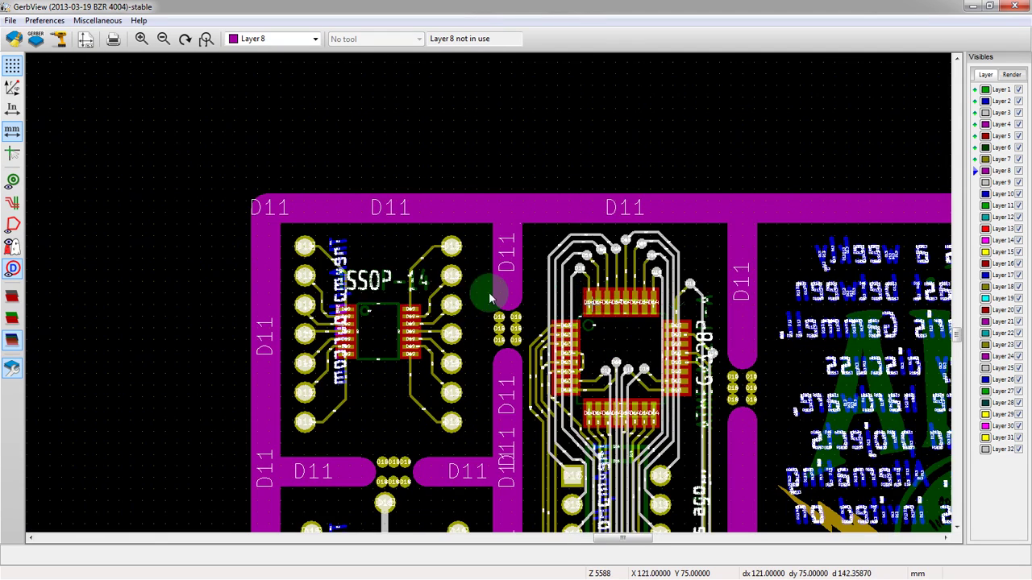
{"action": "scroll", "coordinate": [487, 297], "scroll_direction": "up", "scroll_amount": 2}
{"action": "scroll", "coordinate": [487, 297], "scroll_direction": "up", "scroll_amount": 1}
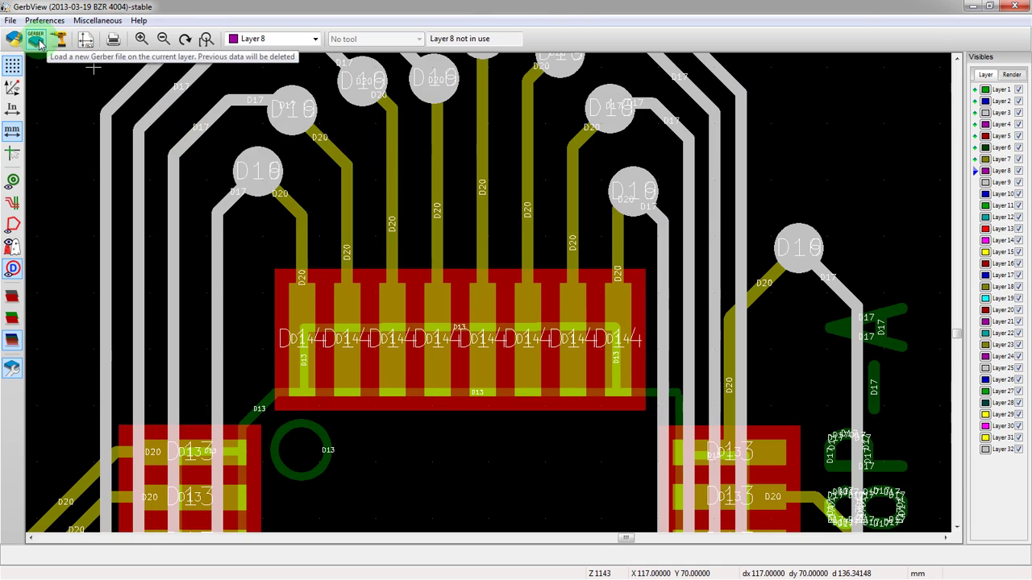
Step: Load the drill files TAHpromo.drl and TAHpromo-NPTH.drl onto the board
{"action": "scroll", "coordinate": [489, 295], "scroll_direction": "down", "scroll_amount": 2}
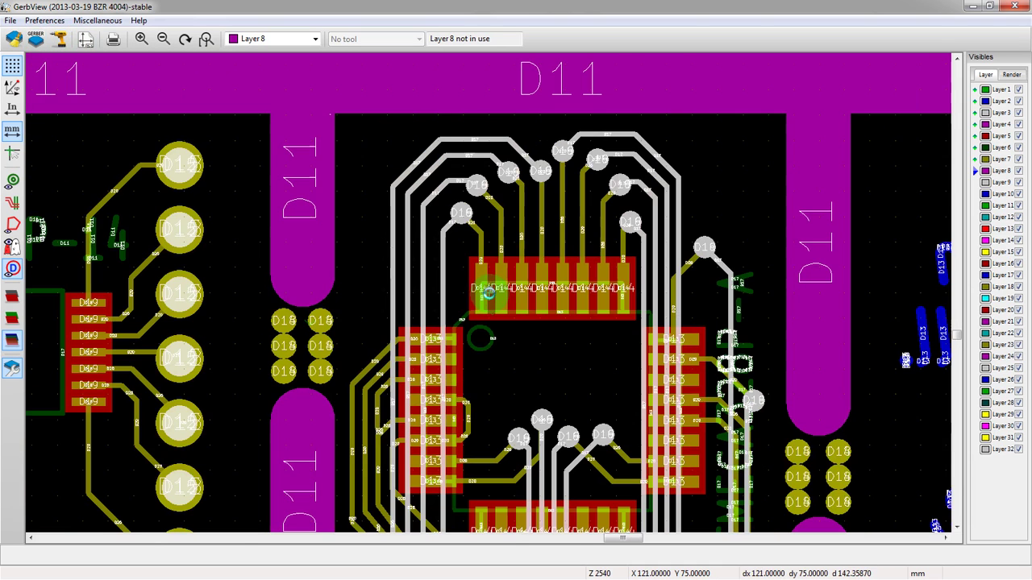
{"action": "left_click", "coordinate": [62, 44]}
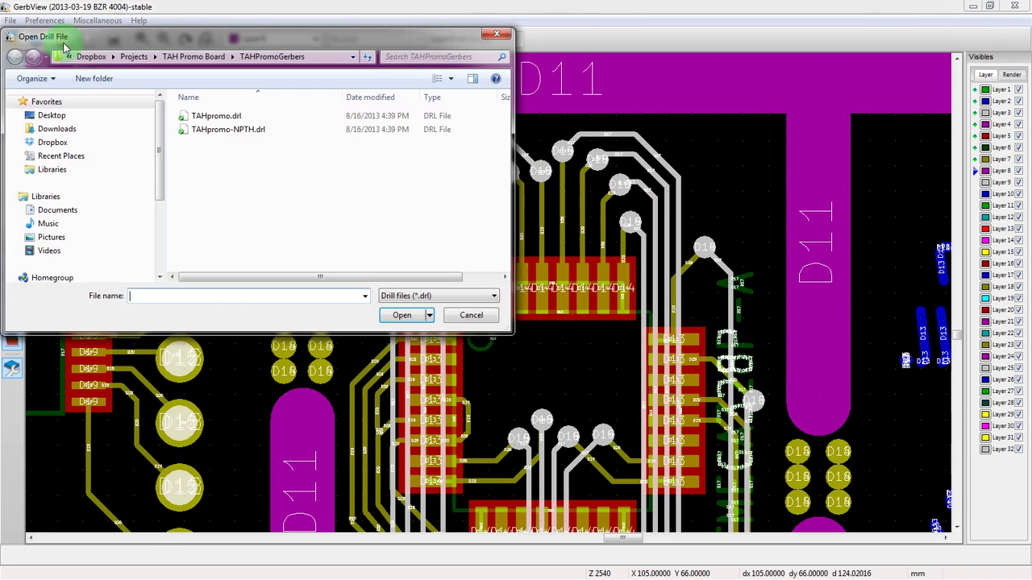
{"action": "left_click", "coordinate": [497, 33]}
{"action": "scroll", "coordinate": [701, 237], "scroll_direction": "up", "scroll_amount": 2}
{"action": "scroll", "coordinate": [489, 297], "scroll_direction": "up", "scroll_amount": 2}
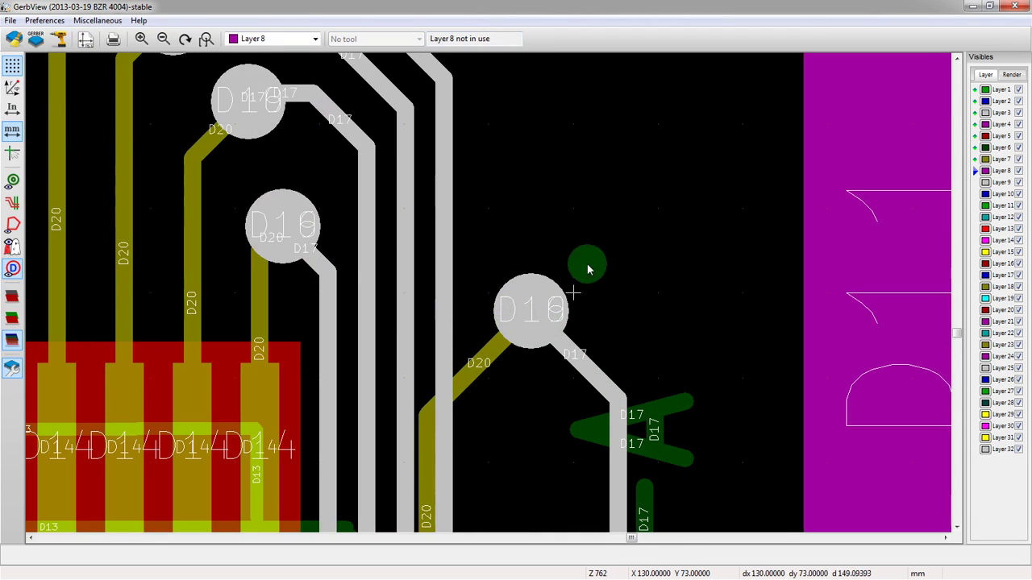
{"action": "scroll", "coordinate": [487, 295], "scroll_direction": "down", "scroll_amount": 2}
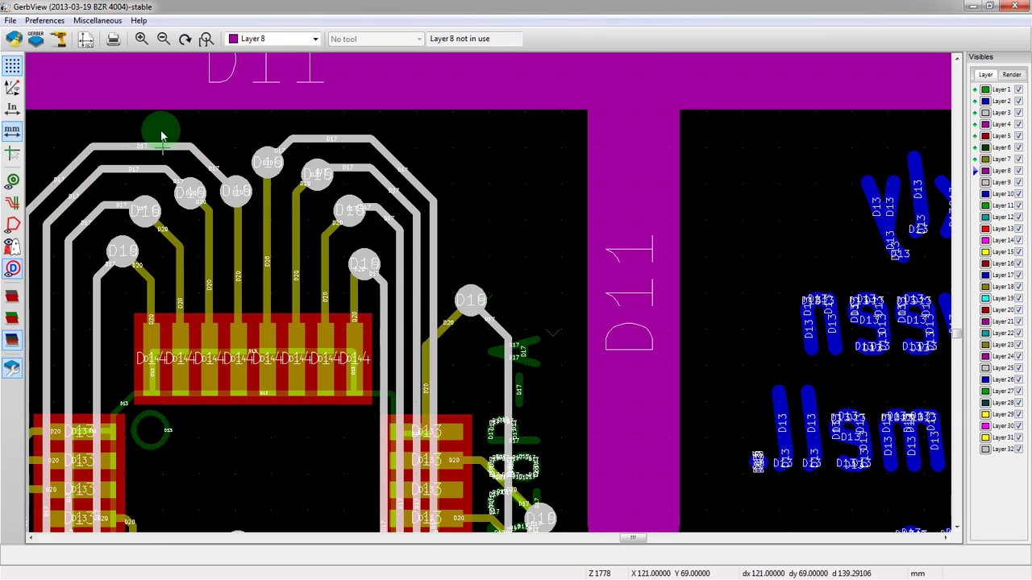
{"action": "left_click", "coordinate": [58, 38]}
{"action": "left_click_drag", "start_coordinate": [258, 145], "coordinate": [191, 117]}
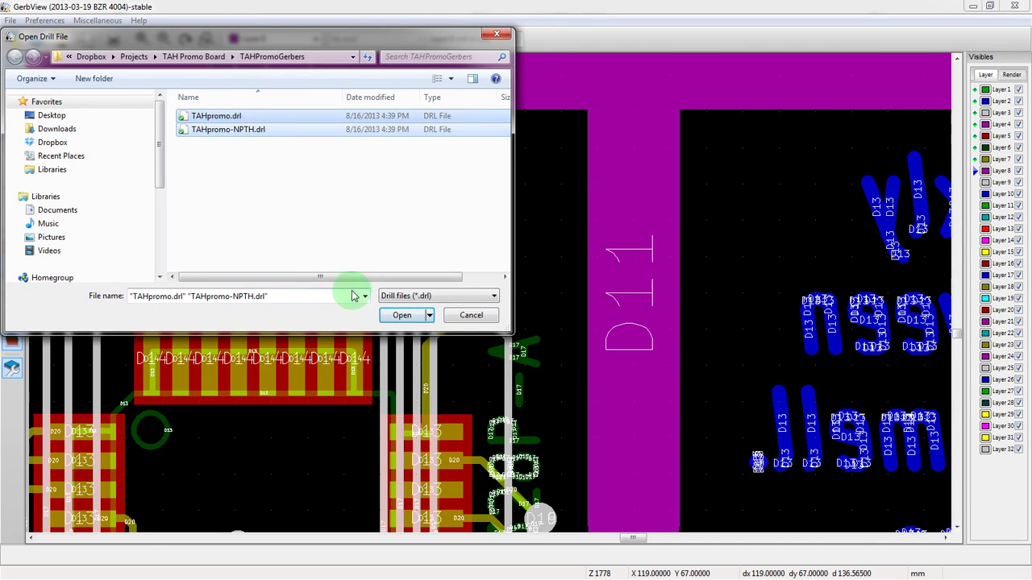
{"action": "left_click", "coordinate": [402, 316]}
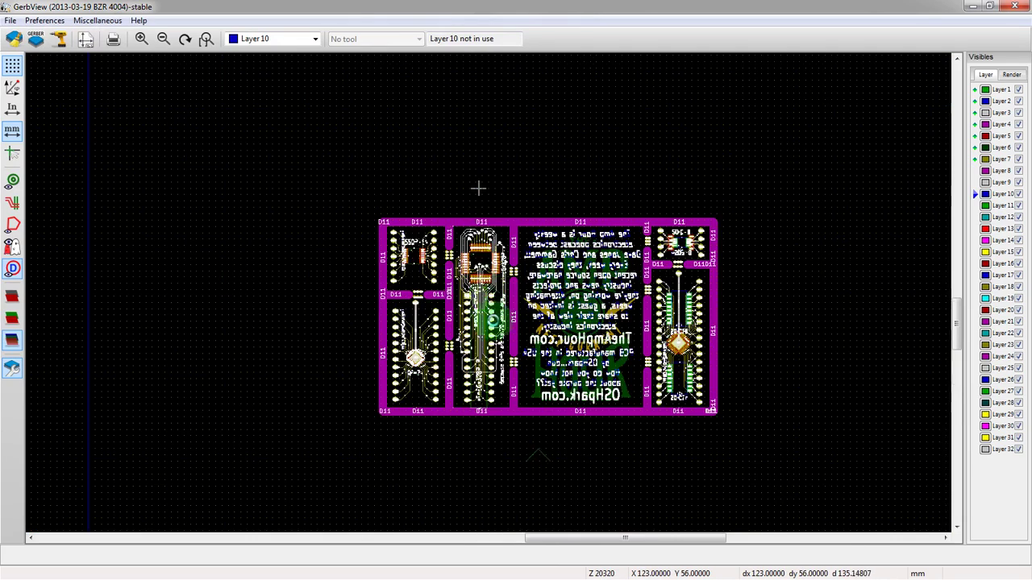
Step: Zoom in on a pad and turn off the D-code labels
{"action": "scroll", "coordinate": [477, 186], "scroll_direction": "up", "scroll_amount": 3}
{"action": "scroll", "coordinate": [490, 292], "scroll_direction": "up", "scroll_amount": 2}
{"action": "scroll", "coordinate": [490, 292], "scroll_direction": "up", "scroll_amount": 3}
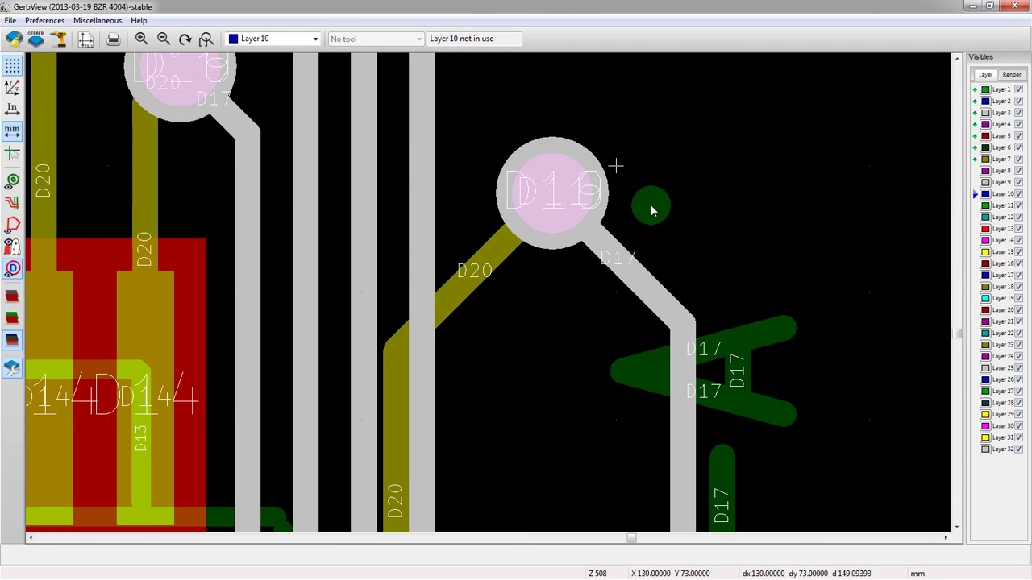
{"action": "left_click", "coordinate": [13, 269]}
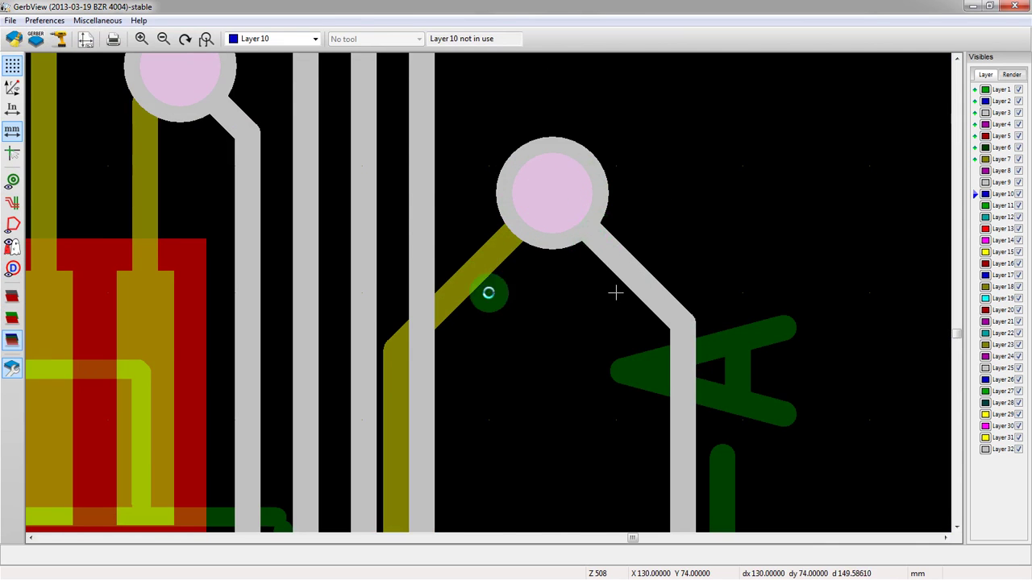
{"action": "scroll", "coordinate": [615, 293], "scroll_direction": "down", "scroll_amount": 2}
{"action": "scroll", "coordinate": [524, 300], "scroll_direction": "down", "scroll_amount": 4}
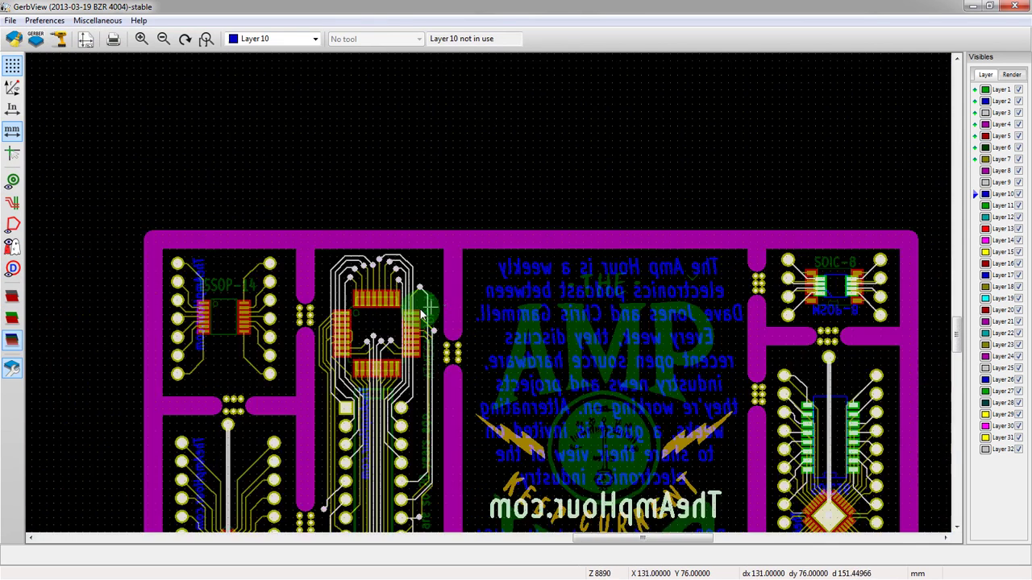
{"action": "scroll", "coordinate": [487, 295], "scroll_direction": "down", "scroll_amount": 3}
{"action": "scroll", "coordinate": [488, 294], "scroll_direction": "up", "scroll_amount": 2}
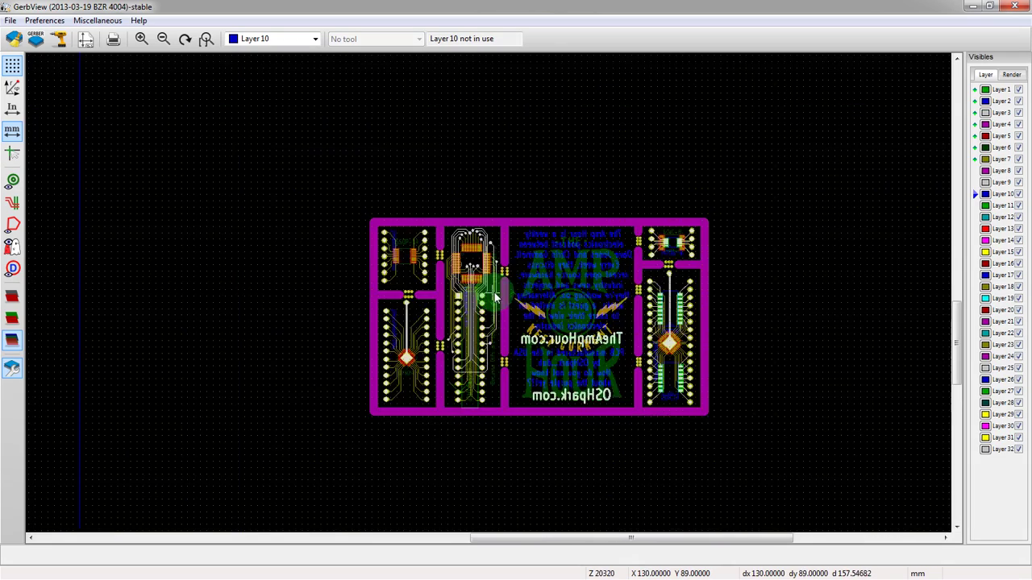
{"action": "scroll", "coordinate": [488, 294], "scroll_direction": "up", "scroll_amount": 1}
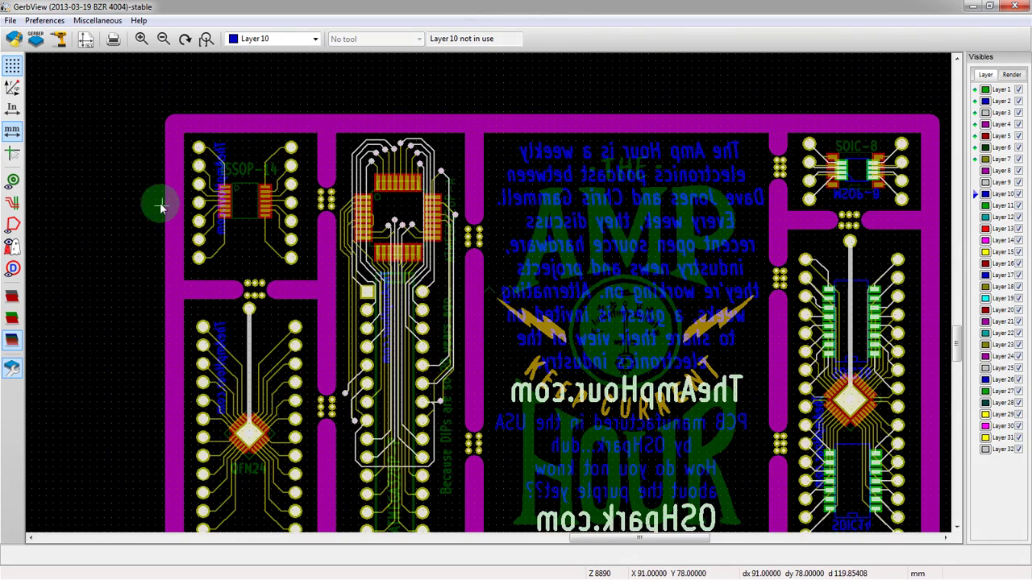
{"action": "left_click", "coordinate": [11, 299]}
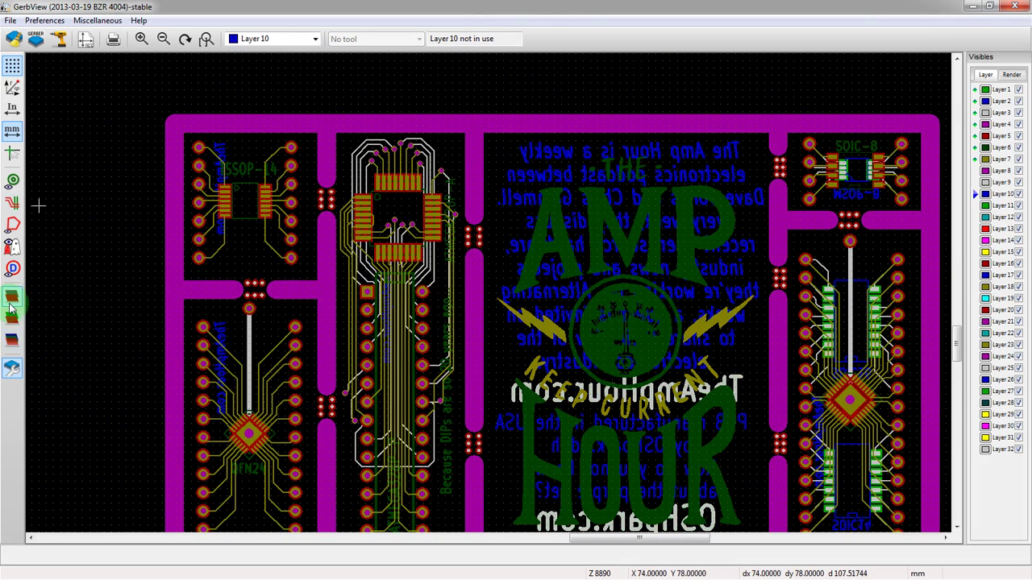
{"action": "left_click", "coordinate": [11, 321]}
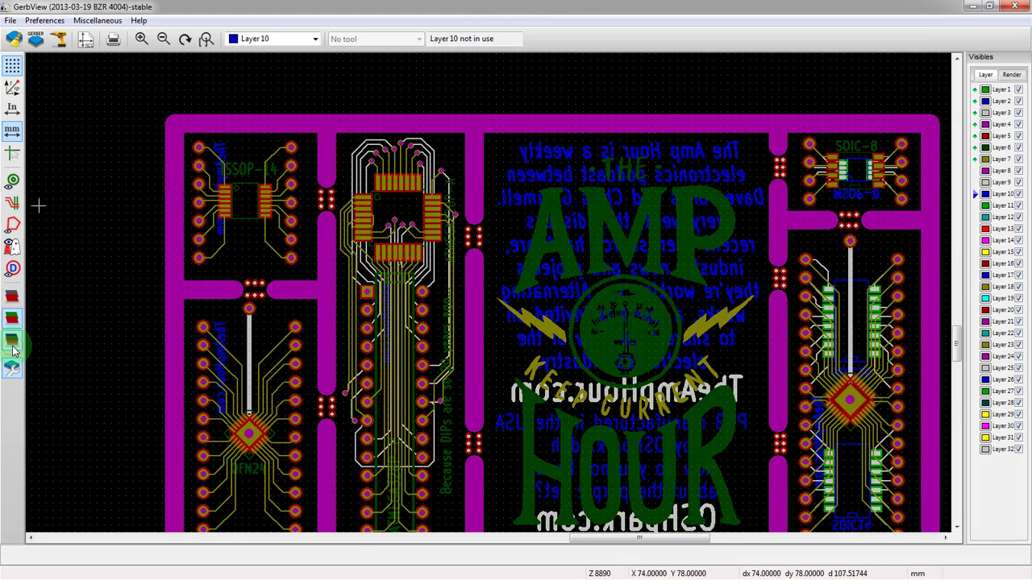
{"action": "left_click", "coordinate": [12, 345]}
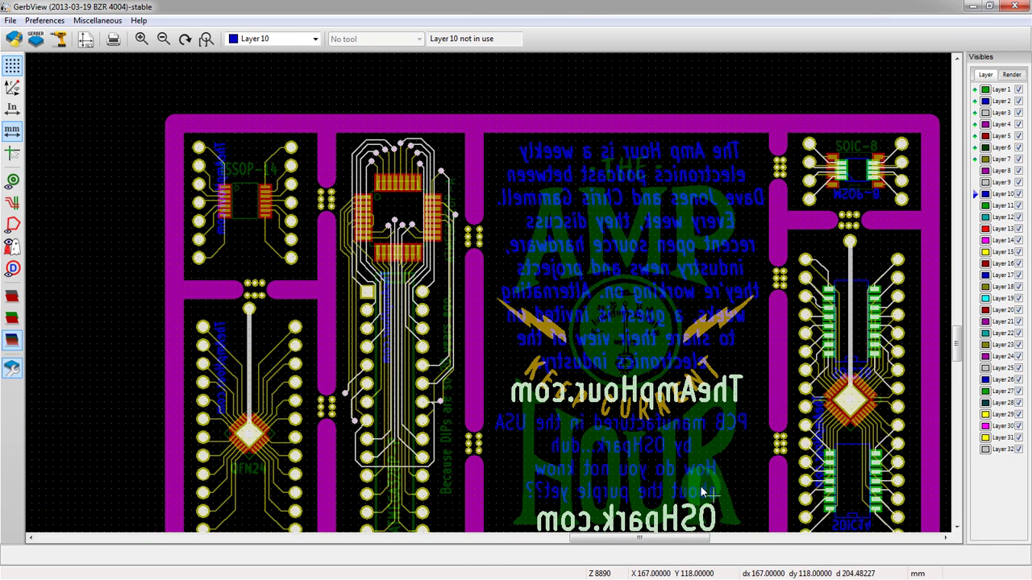
Step: Turn D-code labels back on and inspect the top D11 track on graphic layer 4
{"action": "left_click", "coordinate": [316, 42]}
{"action": "left_click", "coordinate": [405, 46]}
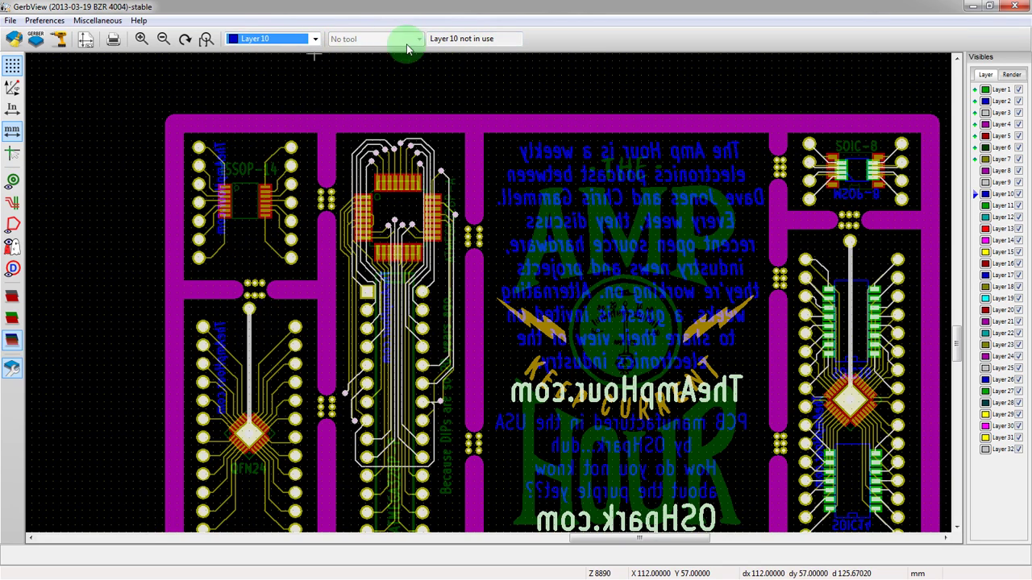
{"action": "left_click", "coordinate": [12, 268]}
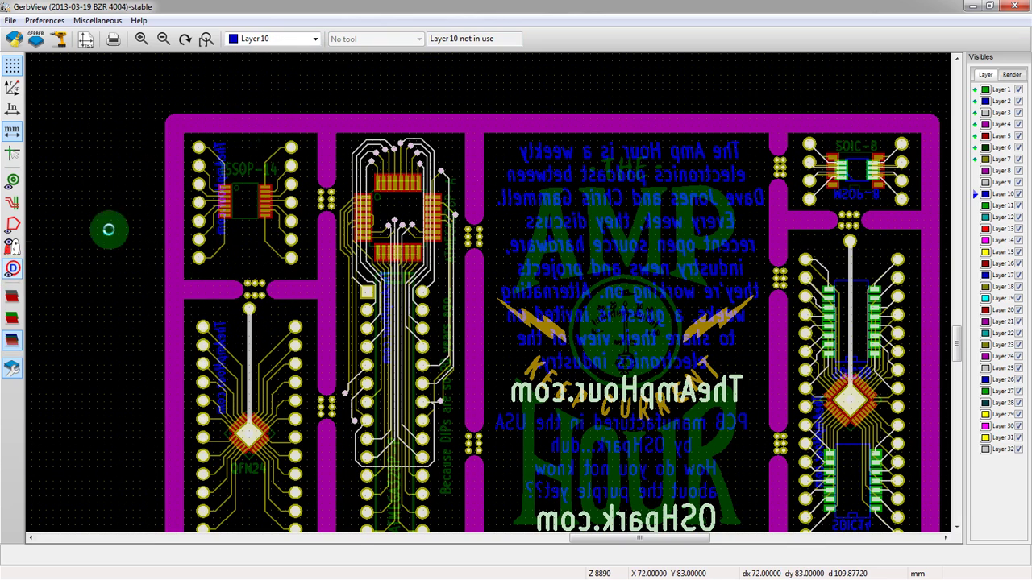
{"action": "left_click", "coordinate": [258, 119]}
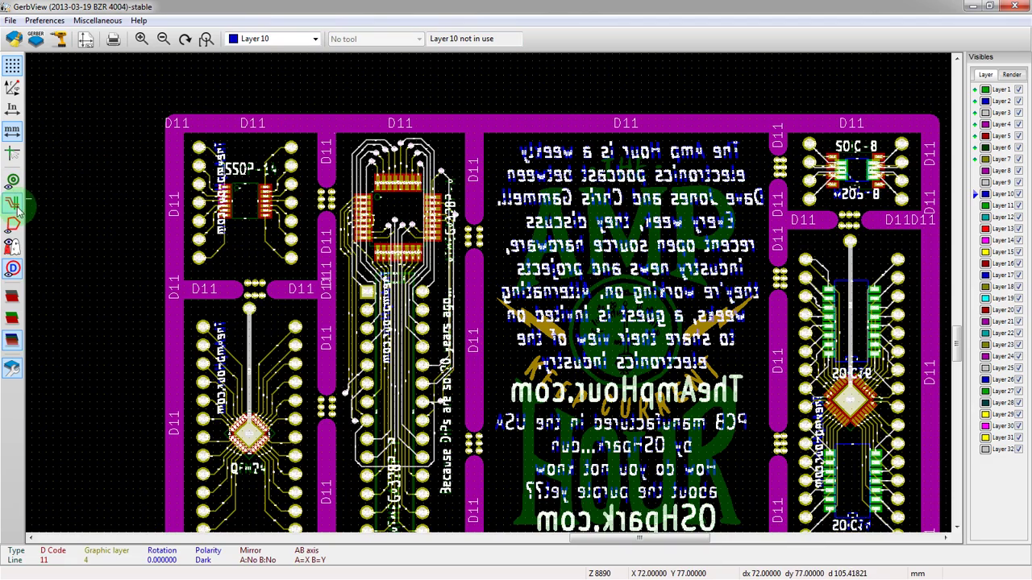
Step: Zoom out and back in on the board to review the plain artwork
{"action": "scroll", "coordinate": [516, 338], "scroll_direction": "down", "scroll_amount": 1}
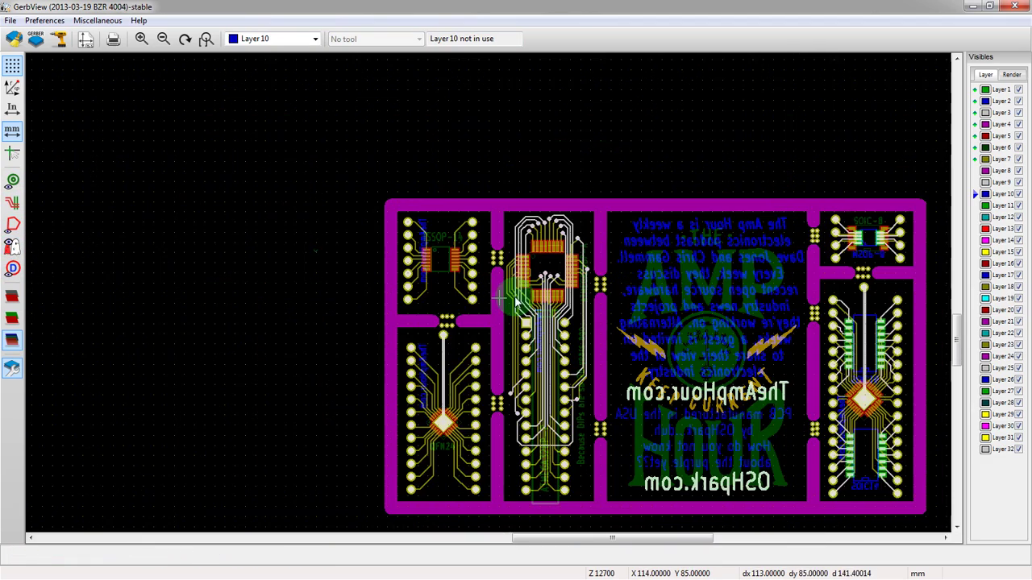
{"action": "scroll", "coordinate": [488, 292], "scroll_direction": "down", "scroll_amount": 1}
{"action": "scroll", "coordinate": [494, 300], "scroll_direction": "up", "scroll_amount": 1}
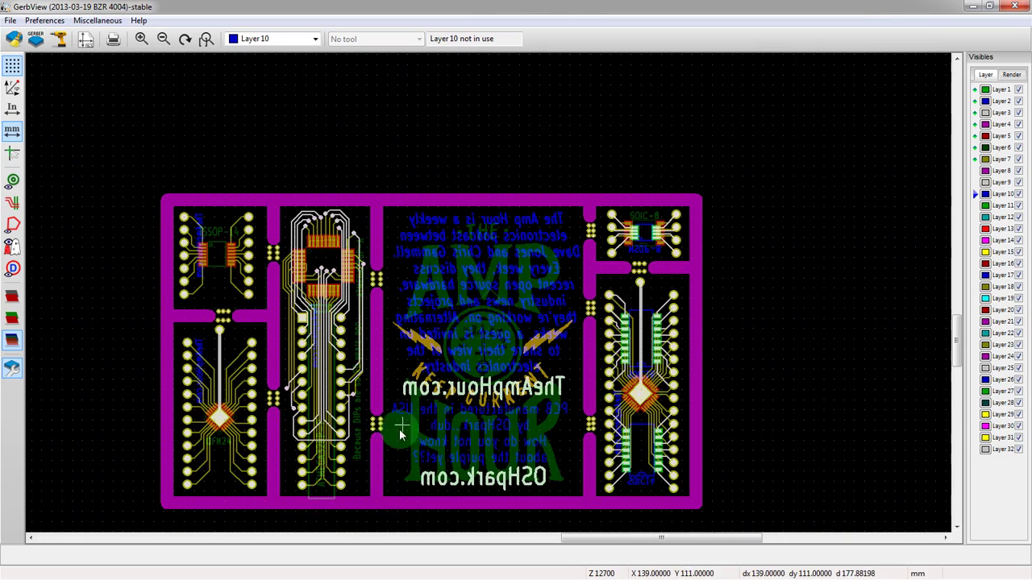
{"action": "scroll", "coordinate": [459, 438], "scroll_direction": "up", "scroll_amount": 1}
{"action": "scroll", "coordinate": [489, 298], "scroll_direction": "down", "scroll_amount": 2}
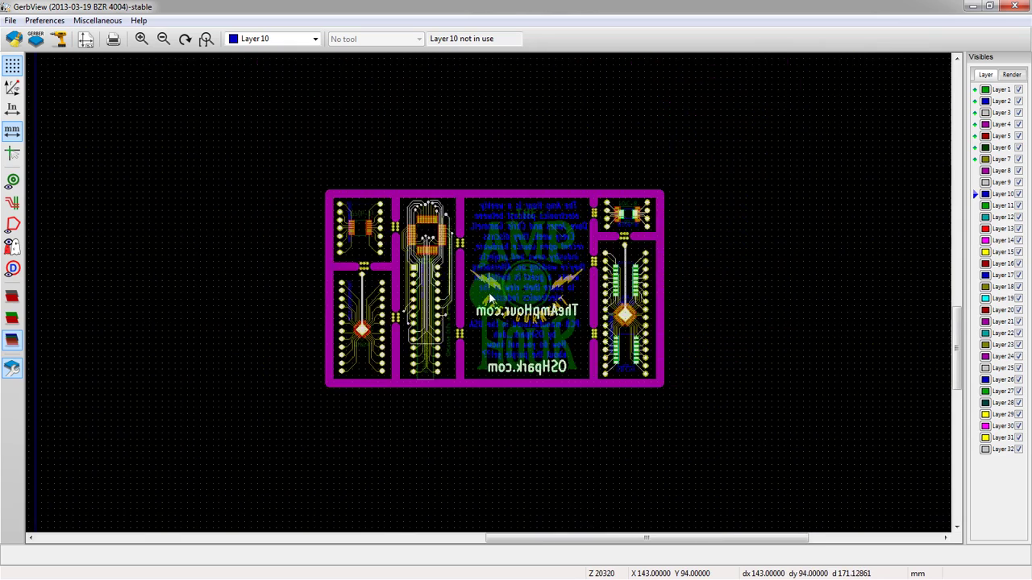
{"action": "scroll", "coordinate": [567, 291], "scroll_direction": "up", "scroll_amount": 2}
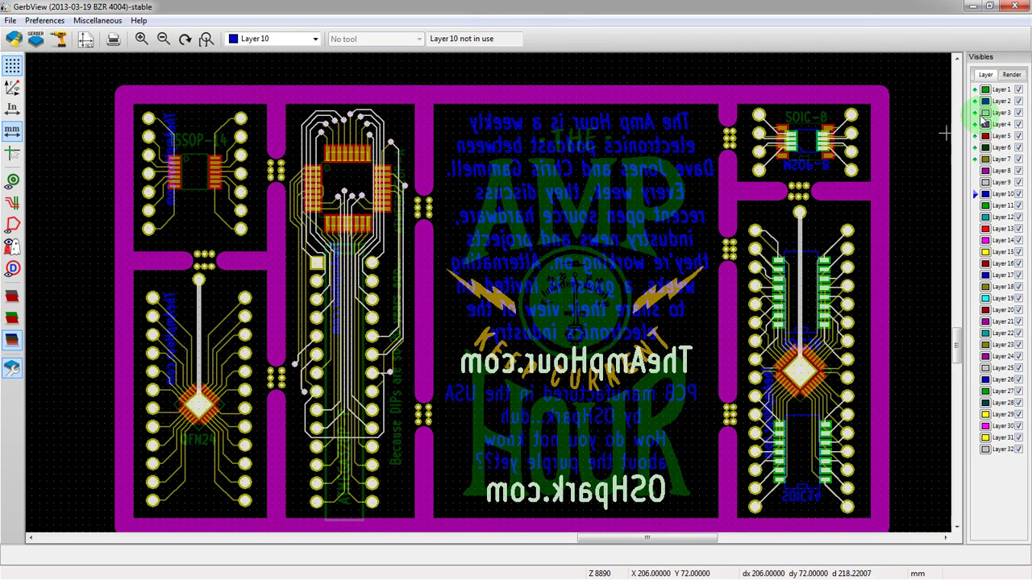
Step: Hide Layers 1, 5, 6 and 7, keeping Layer 2's blue silkscreen text visible
{"action": "left_click", "coordinate": [1019, 89]}
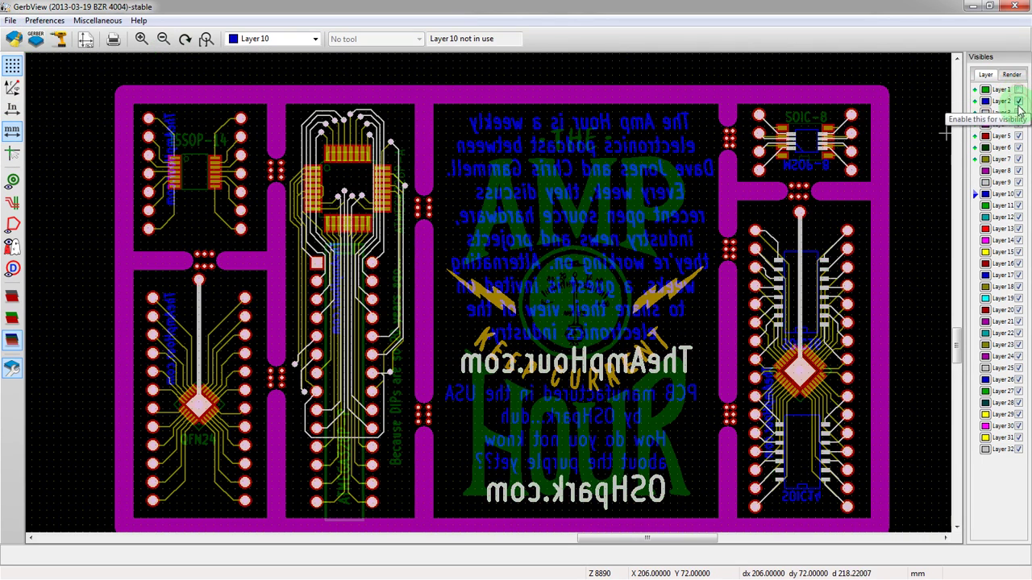
{"action": "left_click", "coordinate": [1019, 101]}
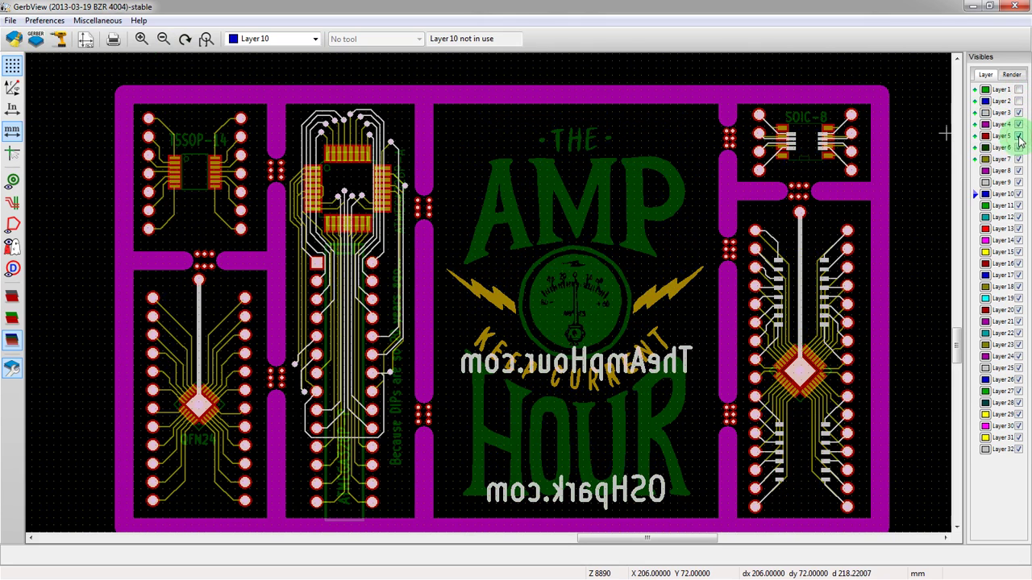
{"action": "left_click", "coordinate": [1019, 136]}
{"action": "left_click", "coordinate": [1019, 149]}
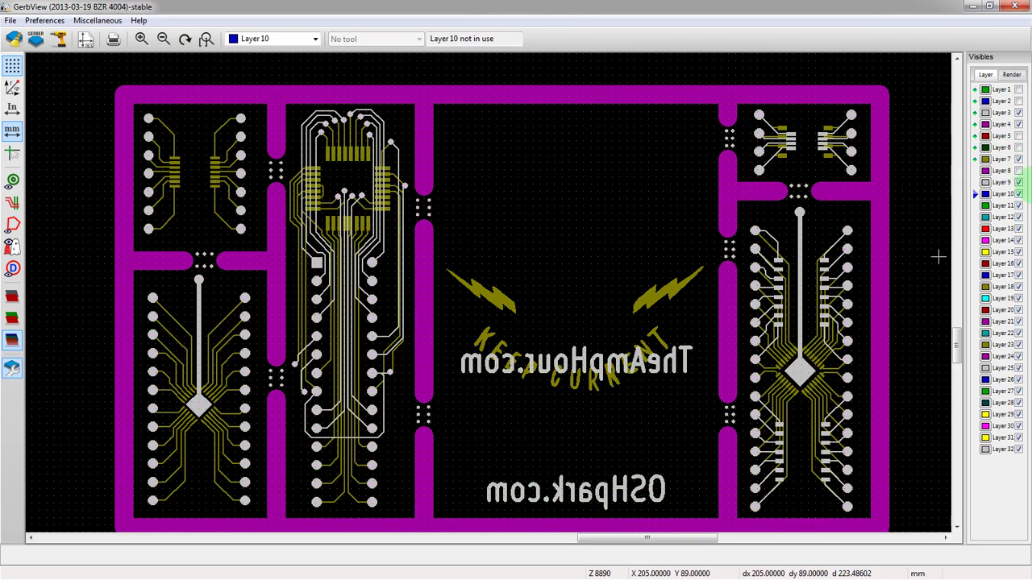
{"action": "left_click", "coordinate": [1020, 161]}
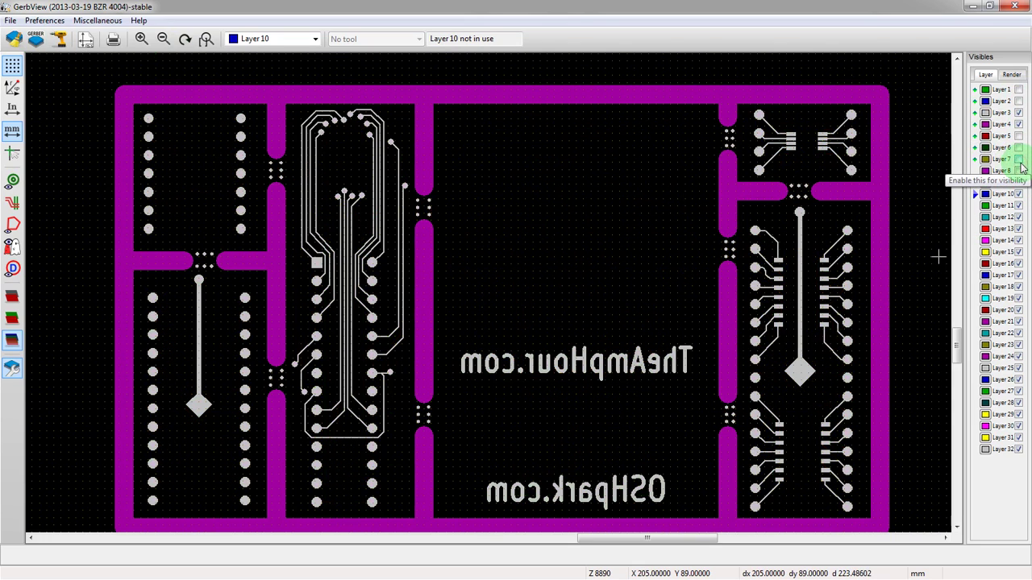
{"action": "left_click", "coordinate": [1018, 101]}
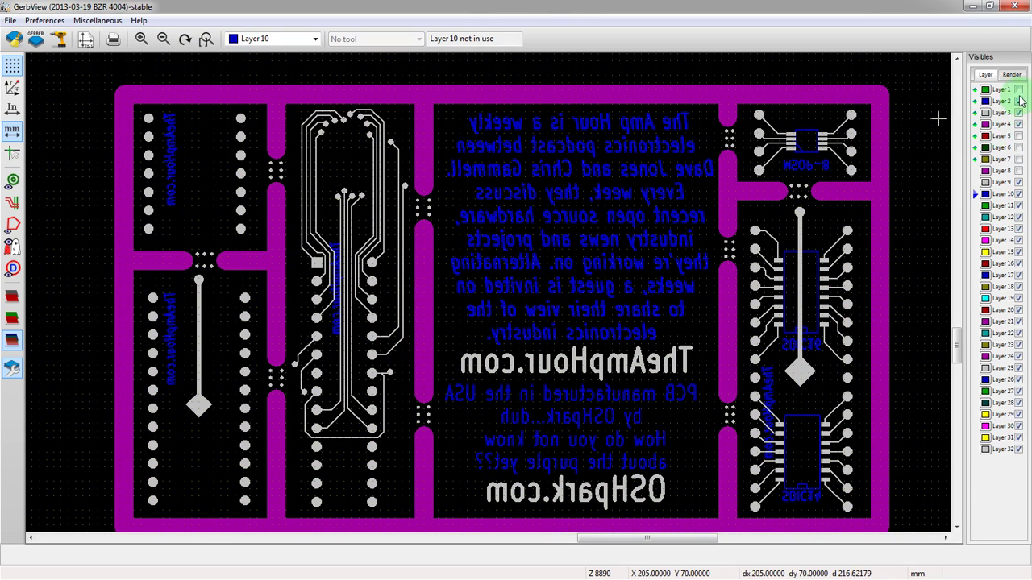
Step: Tick the hidden layers' visibility boxes back on so every layer shows
{"action": "left_click", "coordinate": [1019, 101]}
{"action": "left_click", "coordinate": [1019, 135]}
{"action": "left_click", "coordinate": [1018, 147]}
{"action": "left_click", "coordinate": [1019, 159]}
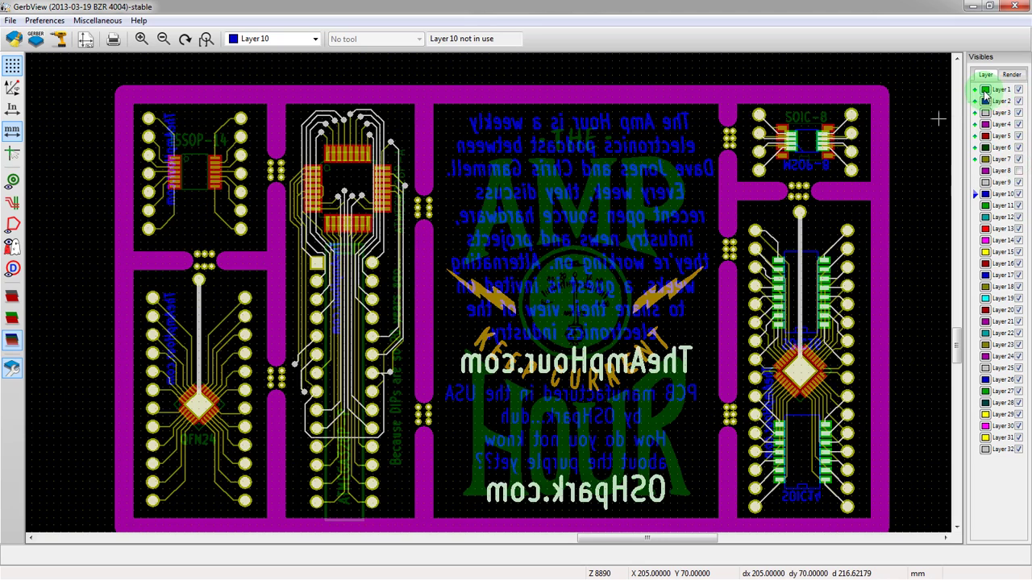
Step: Recolour Layer 1 CYAN and Layer 5 LIGHTMAGENTA
{"action": "middle_click", "coordinate": [984, 95]}
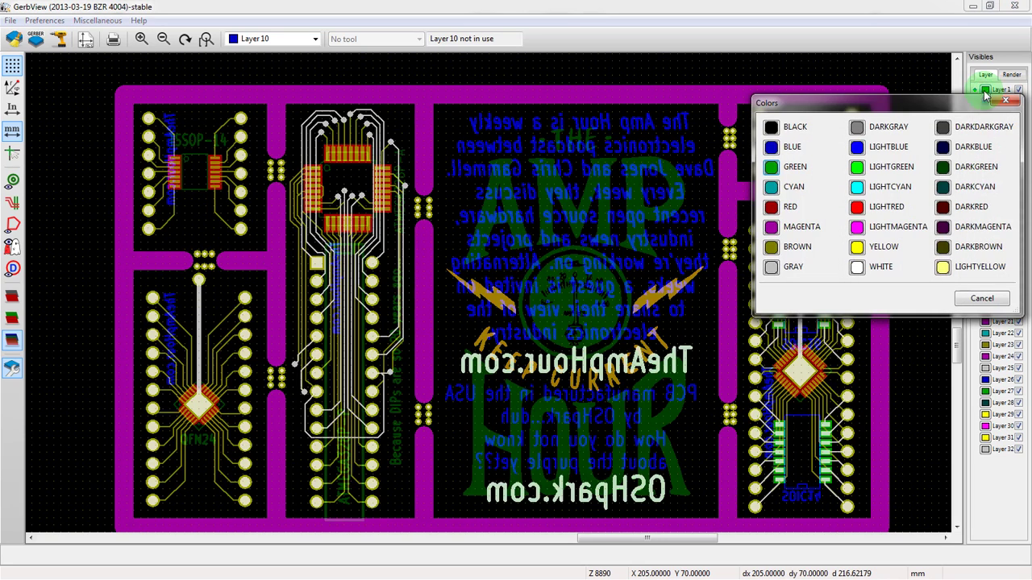
{"action": "left_click", "coordinate": [773, 188]}
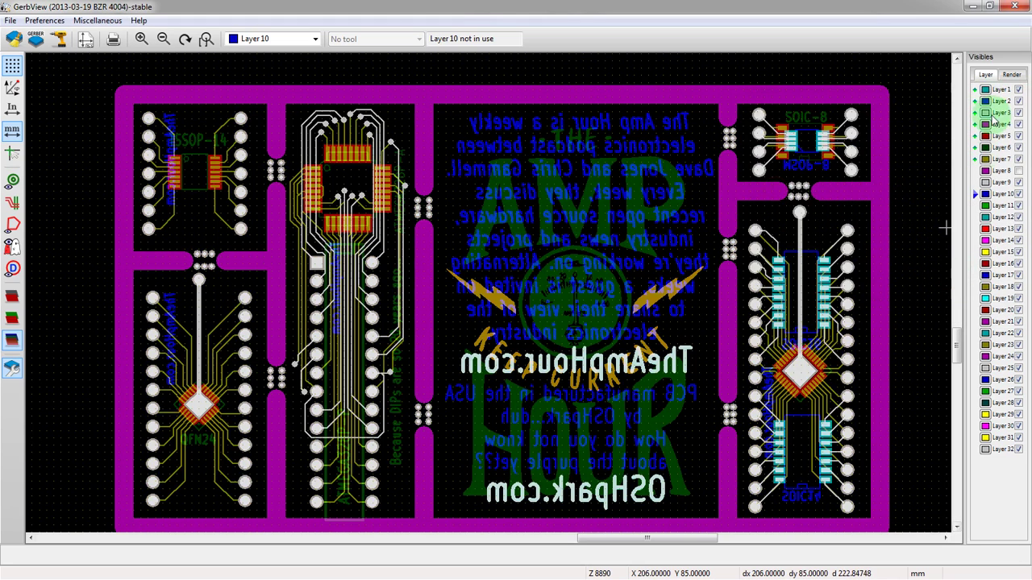
{"action": "middle_click", "coordinate": [985, 95]}
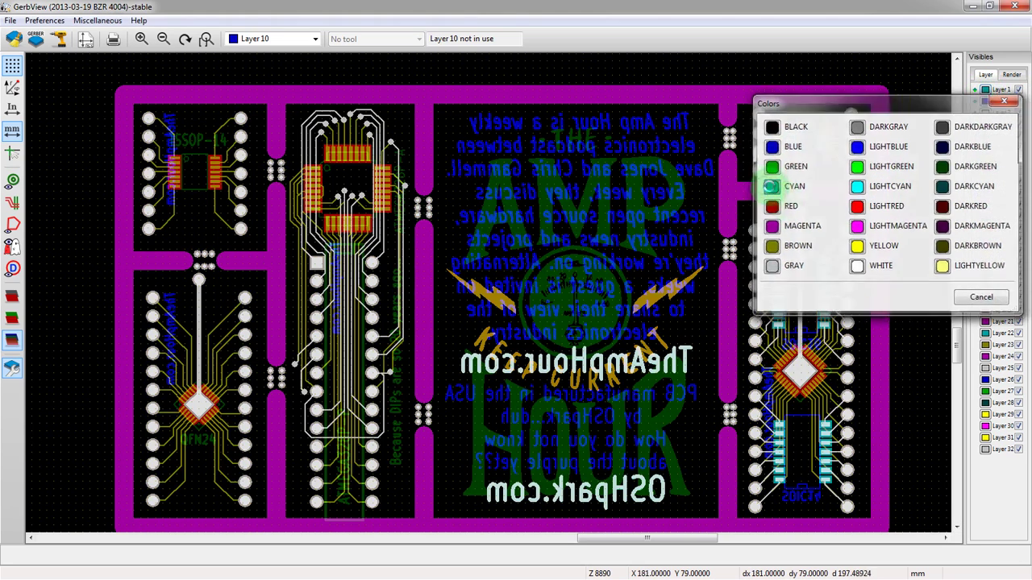
{"action": "left_click", "coordinate": [864, 189]}
{"action": "middle_click", "coordinate": [985, 136]}
{"action": "left_click", "coordinate": [857, 274]}
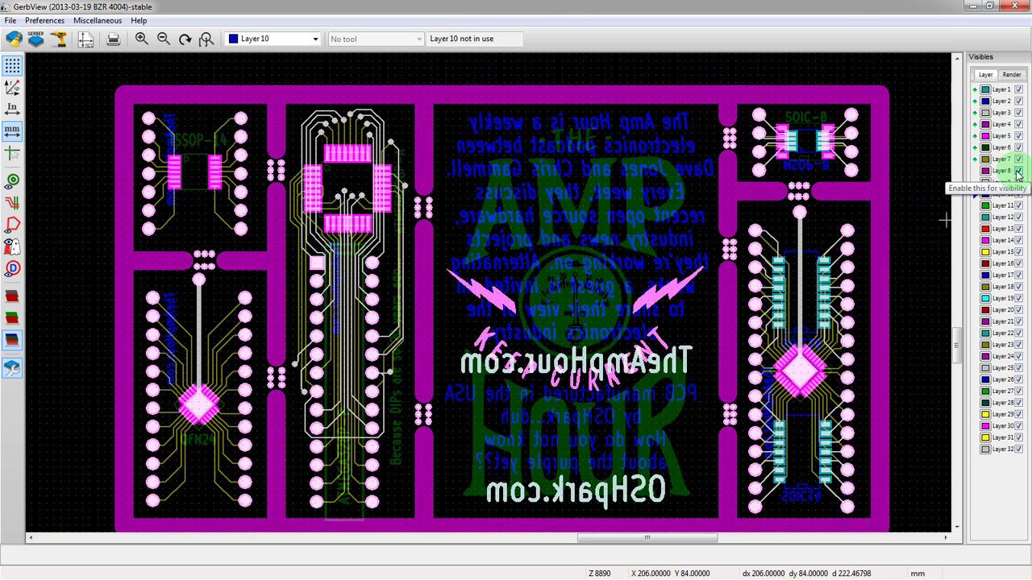
Step: Make Layer 3 the active layer
{"action": "left_click", "coordinate": [988, 114]}
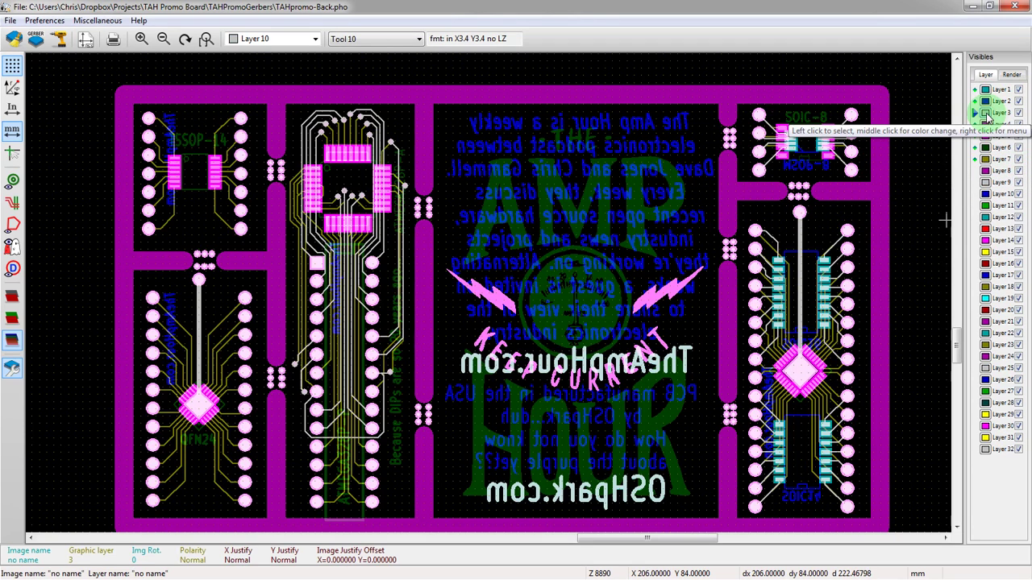
{"action": "right_click", "coordinate": [988, 114]}
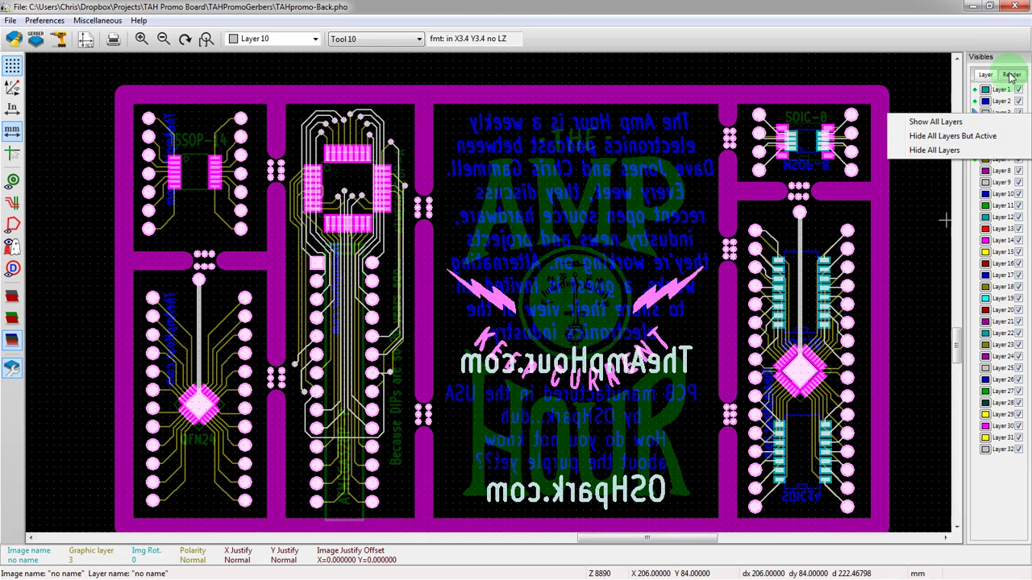
{"action": "left_click", "coordinate": [1007, 79]}
Step: In the Render options, turn DCode labels on and then back off
{"action": "left_click", "coordinate": [1010, 76]}
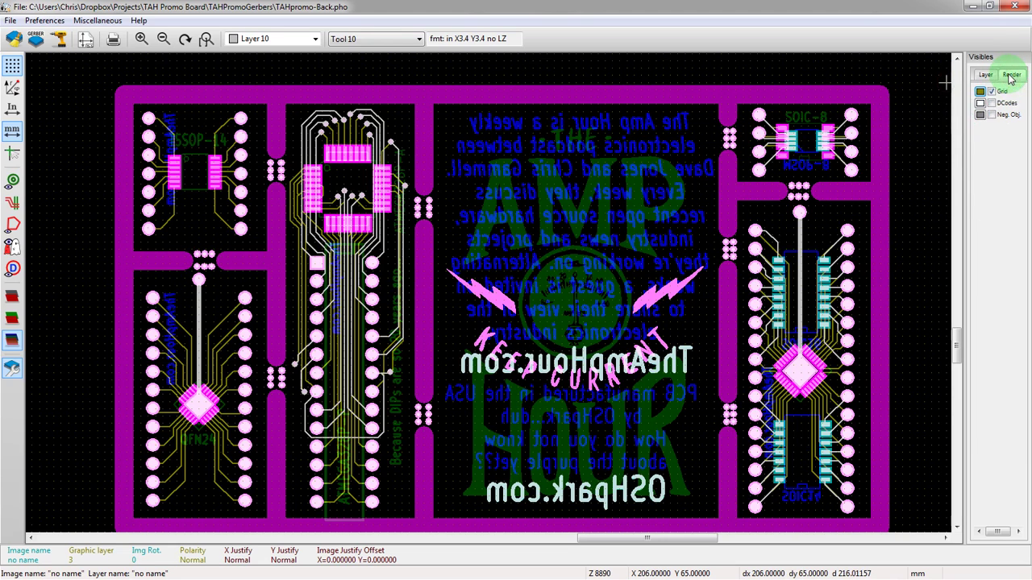
{"action": "left_click", "coordinate": [179, 265]}
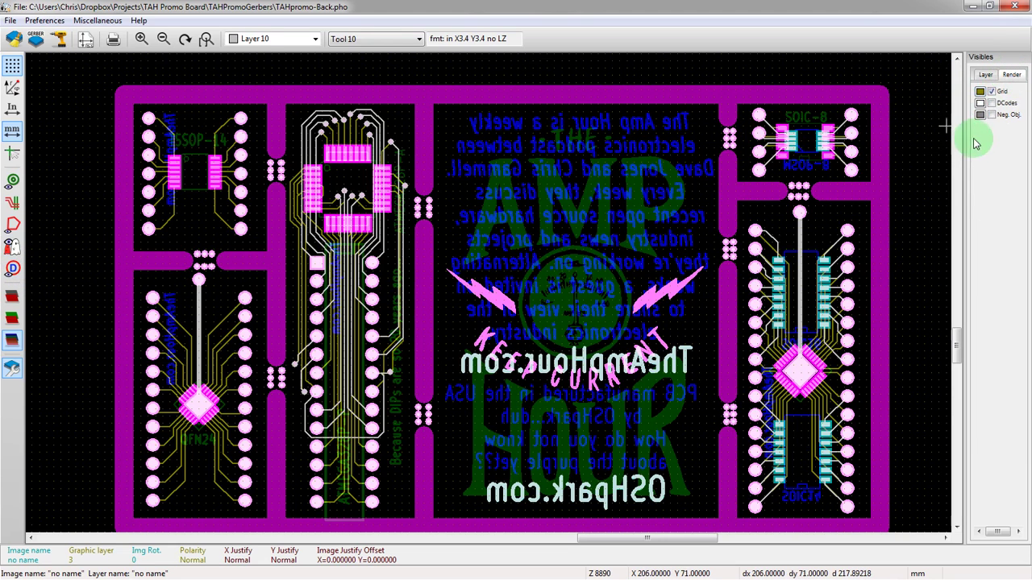
{"action": "left_click", "coordinate": [992, 104]}
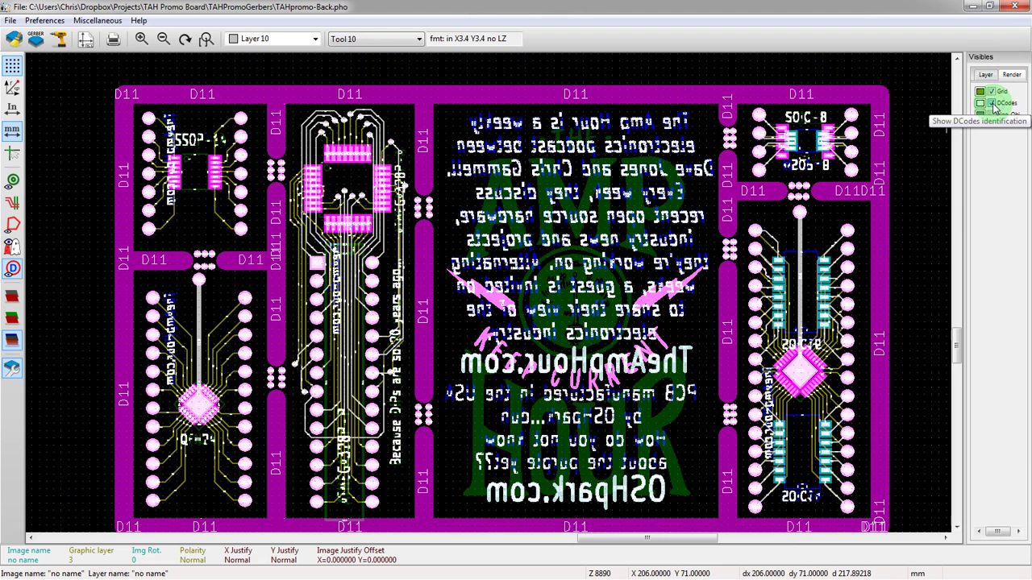
{"action": "left_click", "coordinate": [992, 104]}
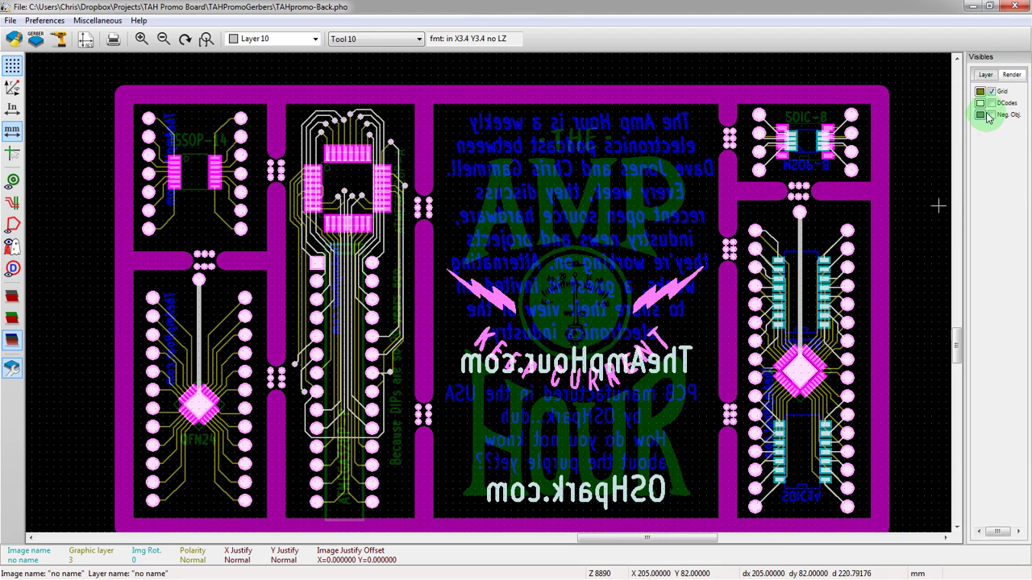
{"action": "left_click", "coordinate": [127, 219]}
{"action": "left_click", "coordinate": [993, 121]}
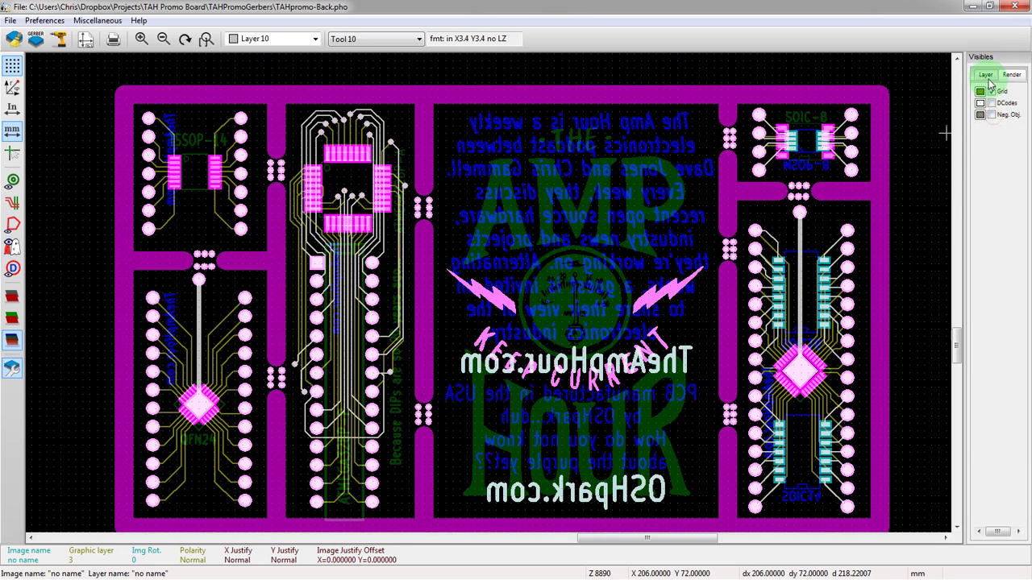
Step: Show the Layer list again, then zoom out and centre the whole TAHpromo board on the canvas
{"action": "left_click", "coordinate": [985, 74]}
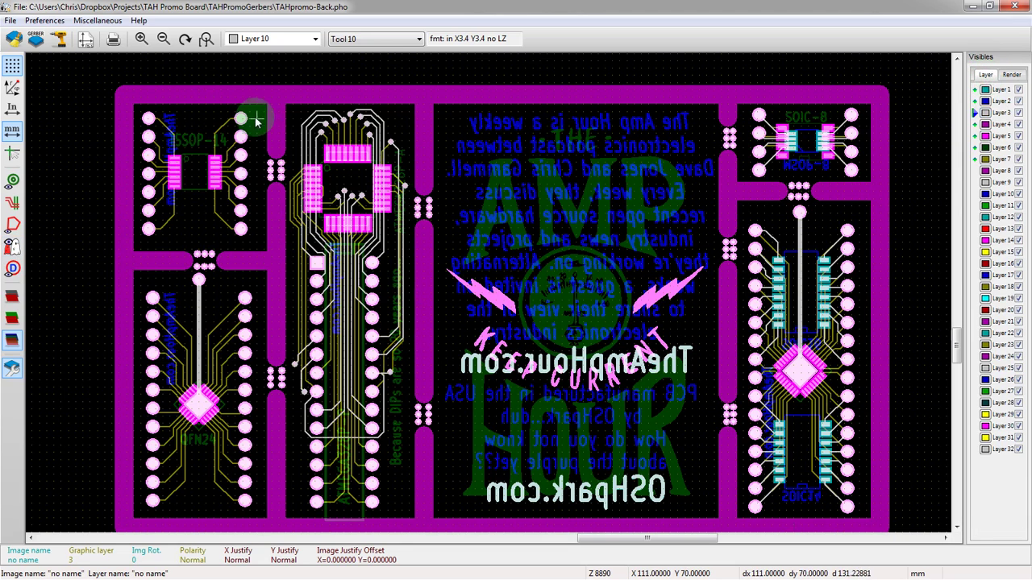
{"action": "scroll", "coordinate": [165, 211], "scroll_direction": "down", "scroll_amount": 1}
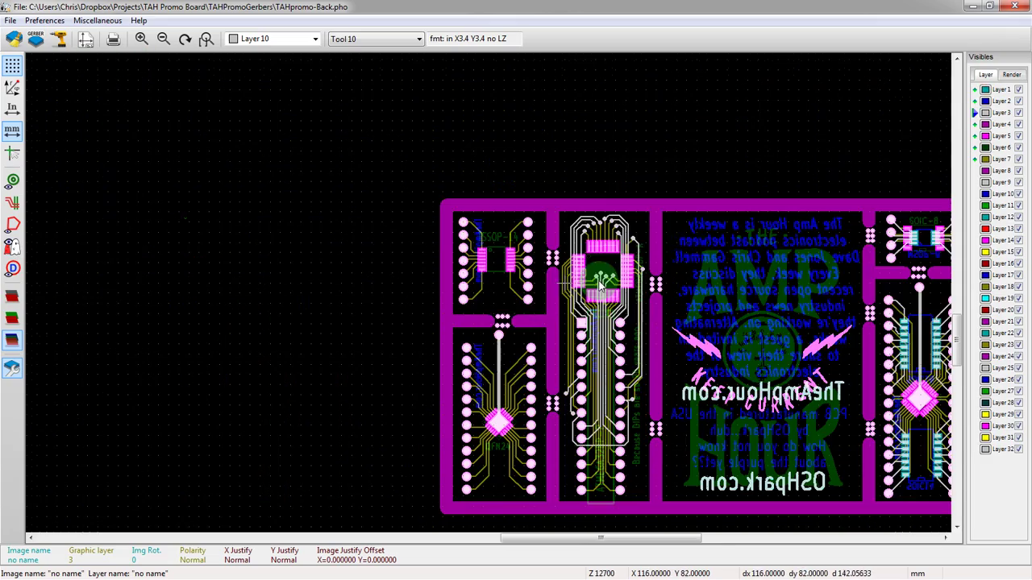
{"action": "scroll", "coordinate": [516, 322], "scroll_direction": "down", "scroll_amount": 1}
{"action": "scroll", "coordinate": [528, 258], "scroll_direction": "up", "scroll_amount": 4}
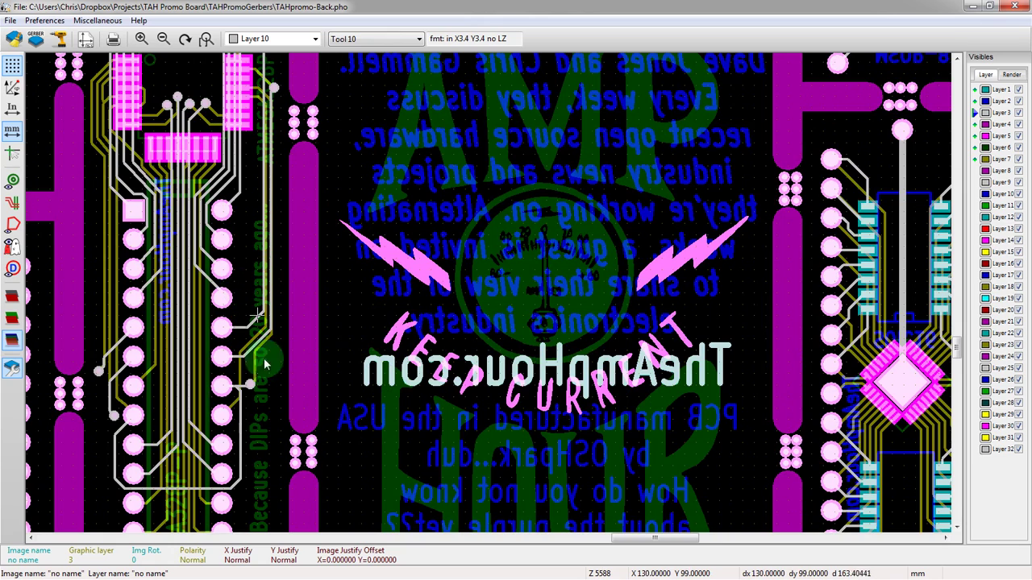
{"action": "scroll", "coordinate": [489, 299], "scroll_direction": "down", "scroll_amount": 2}
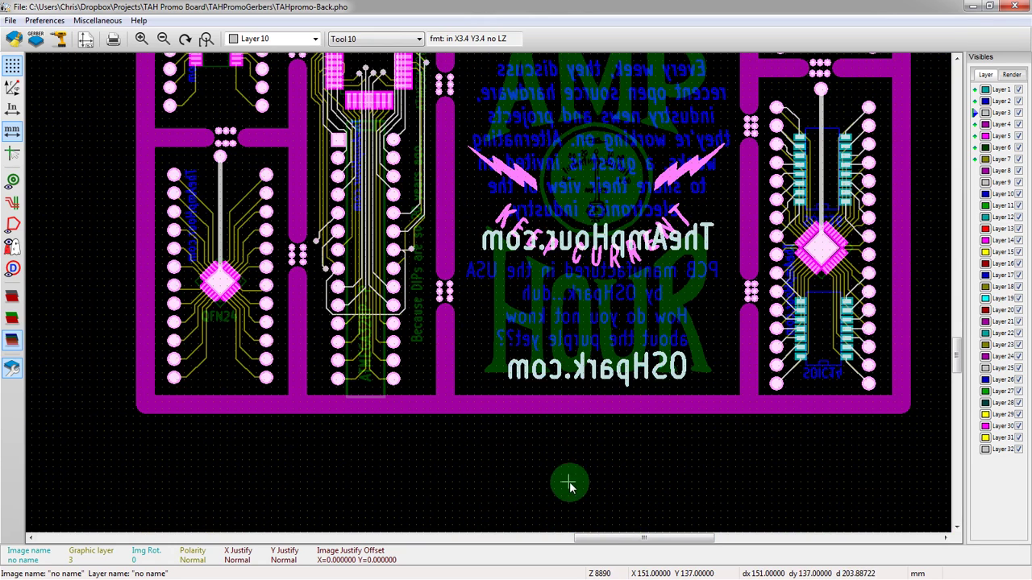
{"action": "scroll", "coordinate": [568, 491], "scroll_direction": "down", "scroll_amount": 2}
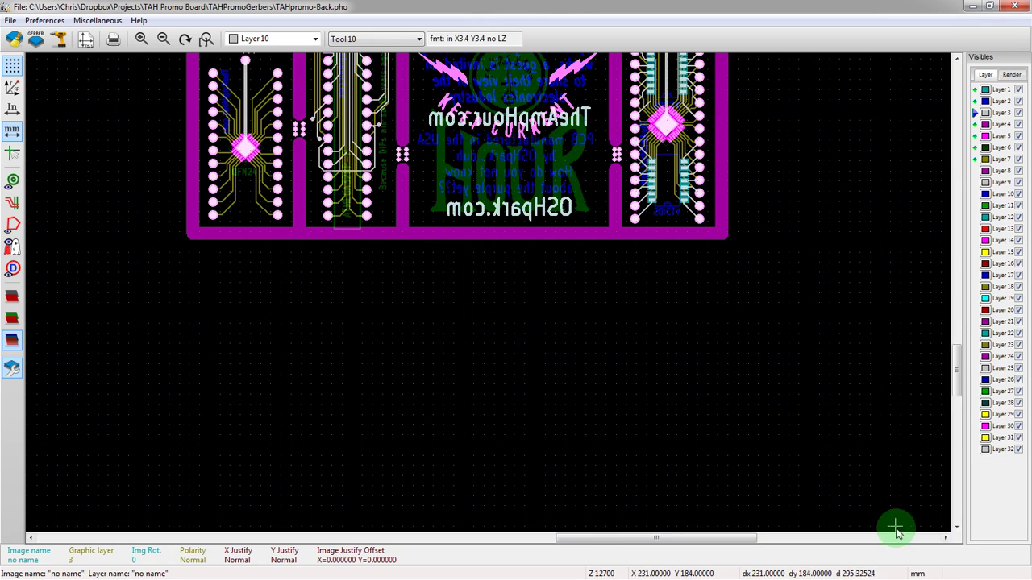
{"action": "scroll", "coordinate": [884, 506], "scroll_direction": "down", "scroll_amount": 2}
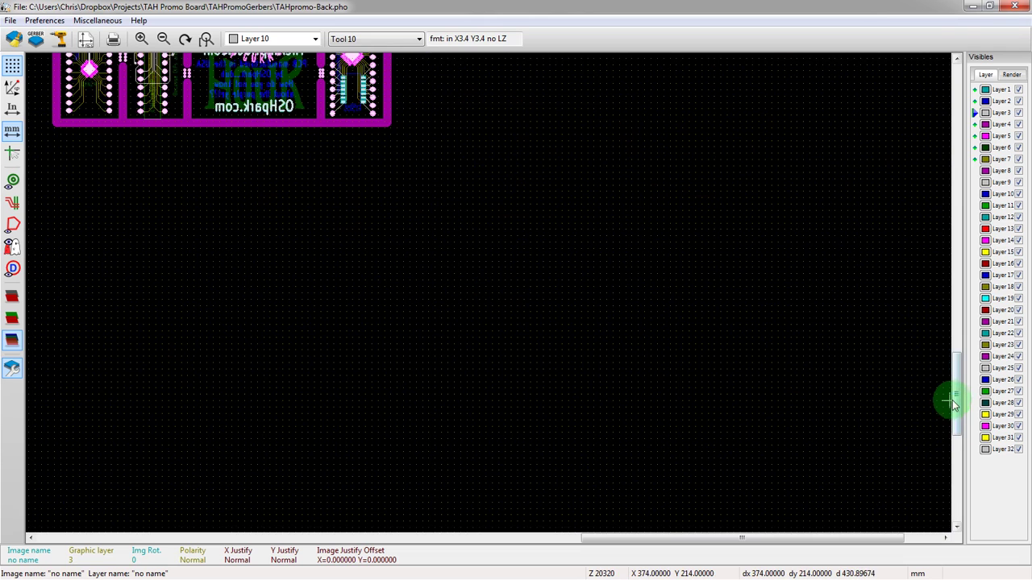
{"action": "left_click_drag", "start_coordinate": [951, 396], "coordinate": [926, 342]}
{"action": "left_click_drag", "start_coordinate": [647, 539], "coordinate": [578, 528]}
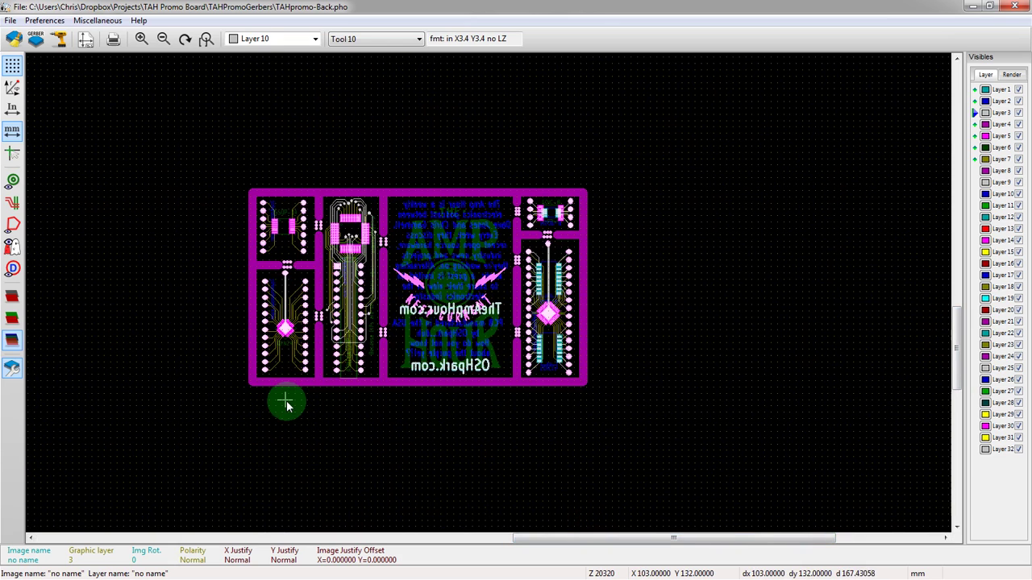
{"action": "scroll", "coordinate": [564, 338], "scroll_direction": "down", "scroll_amount": 1}
{"action": "scroll", "coordinate": [634, 375], "scroll_direction": "down", "scroll_amount": 2}
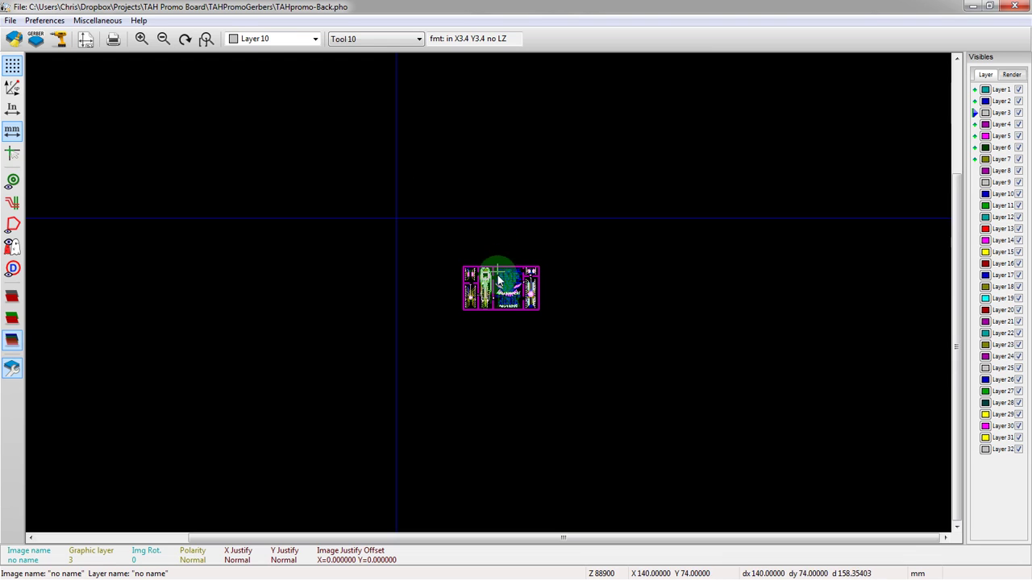
{"action": "scroll", "coordinate": [499, 288], "scroll_direction": "up", "scroll_amount": 2}
{"action": "scroll", "coordinate": [486, 300], "scroll_direction": "up", "scroll_amount": 2}
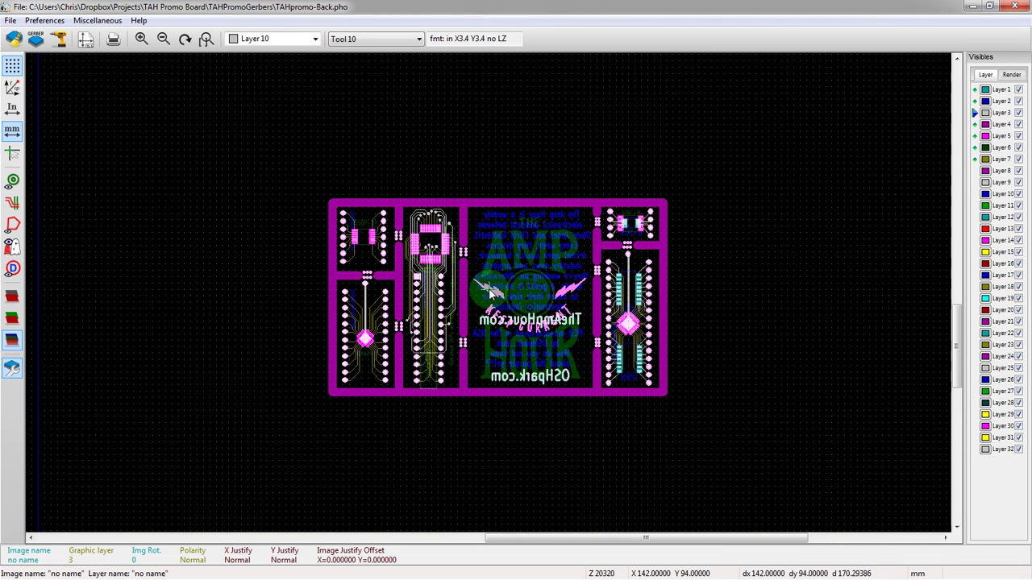
{"action": "scroll", "coordinate": [491, 295], "scroll_direction": "up", "scroll_amount": 2}
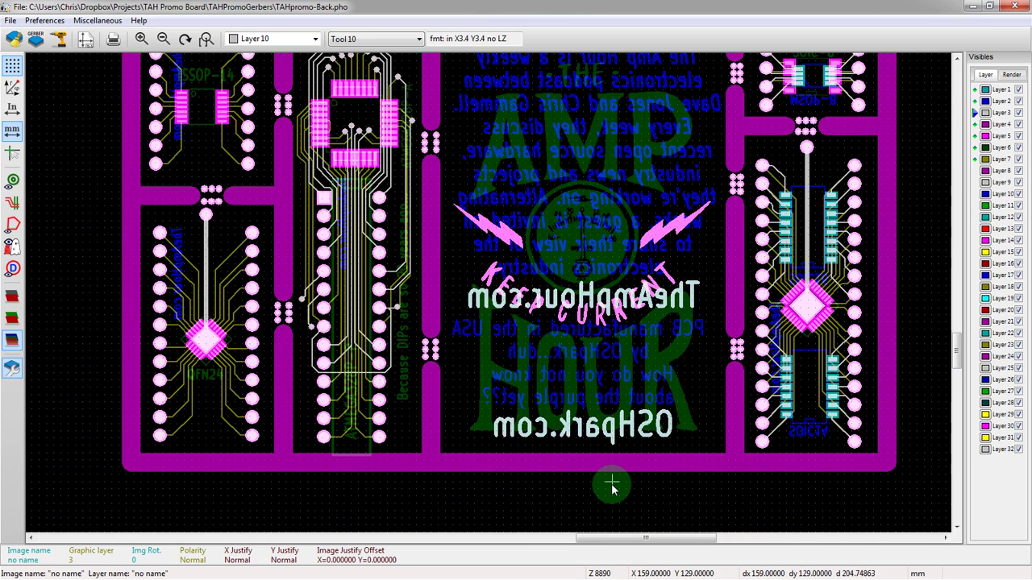
{"action": "scroll", "coordinate": [486, 292], "scroll_direction": "down", "scroll_amount": 1}
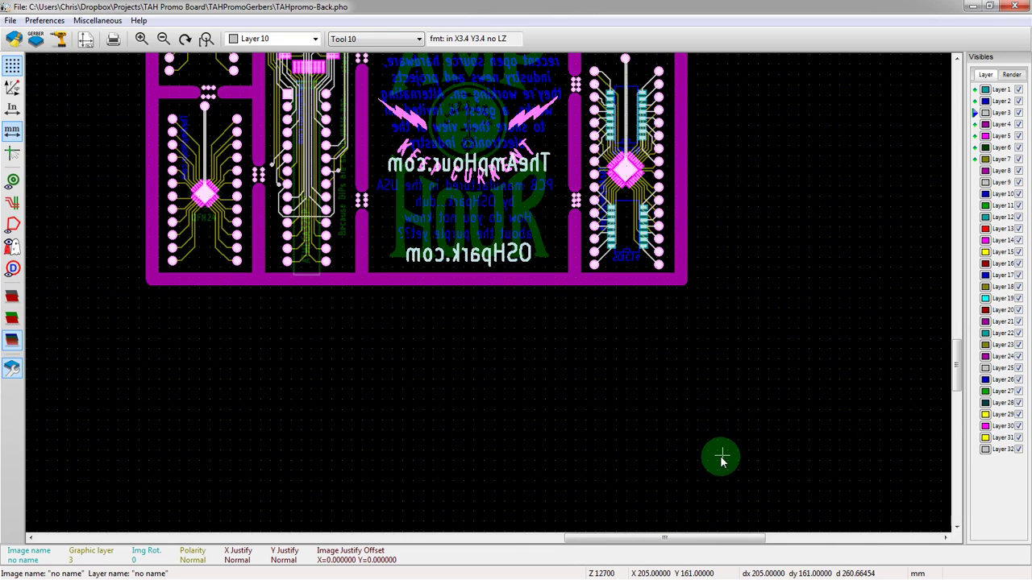
{"action": "scroll", "coordinate": [475, 278], "scroll_direction": "down", "scroll_amount": 1}
{"action": "middle_click_drag", "start_coordinate": [475, 278], "coordinate": [489, 298]}
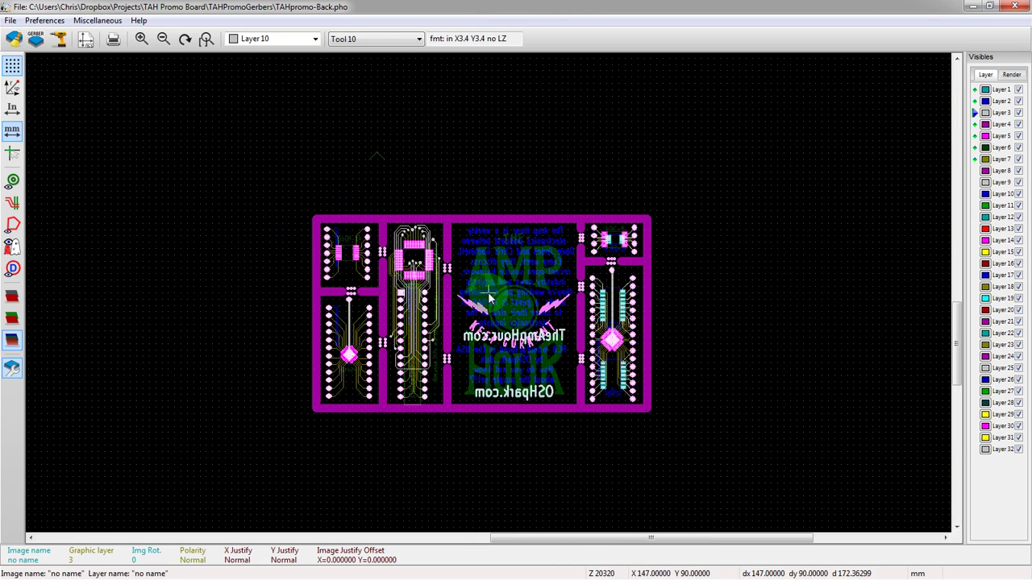